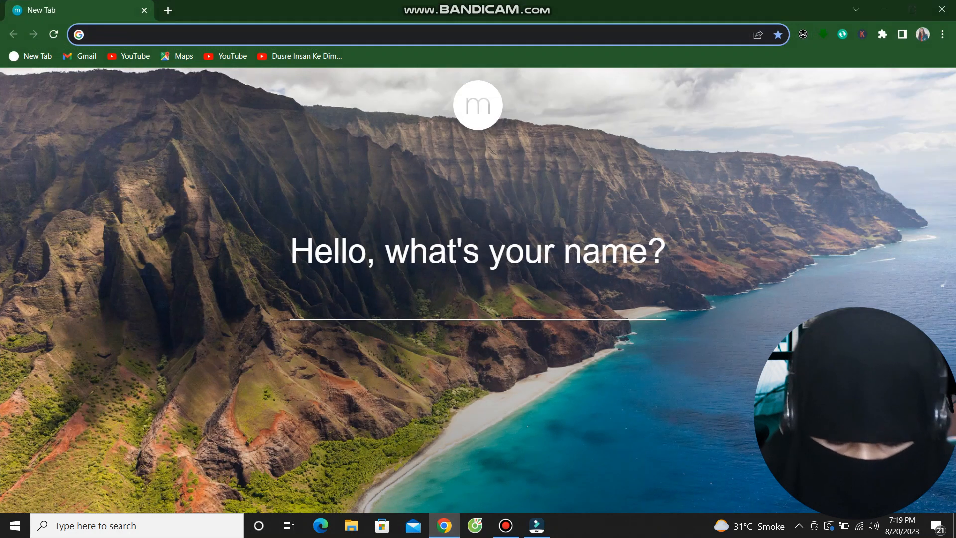
Open the Pexels site from the address bar and search its videos for 'nature'.
{"action": "key", "text": "ctrl+l"}
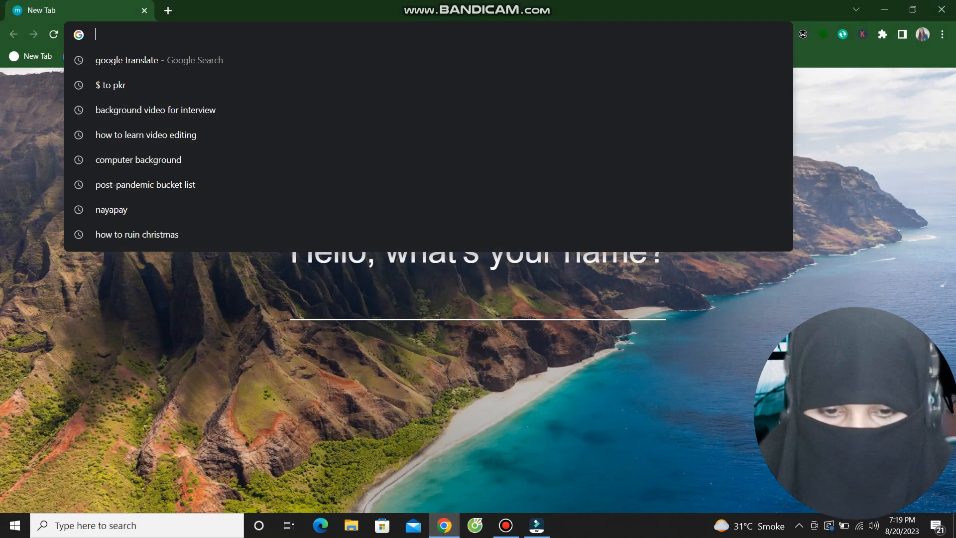
{"action": "type", "text": "pexel"}
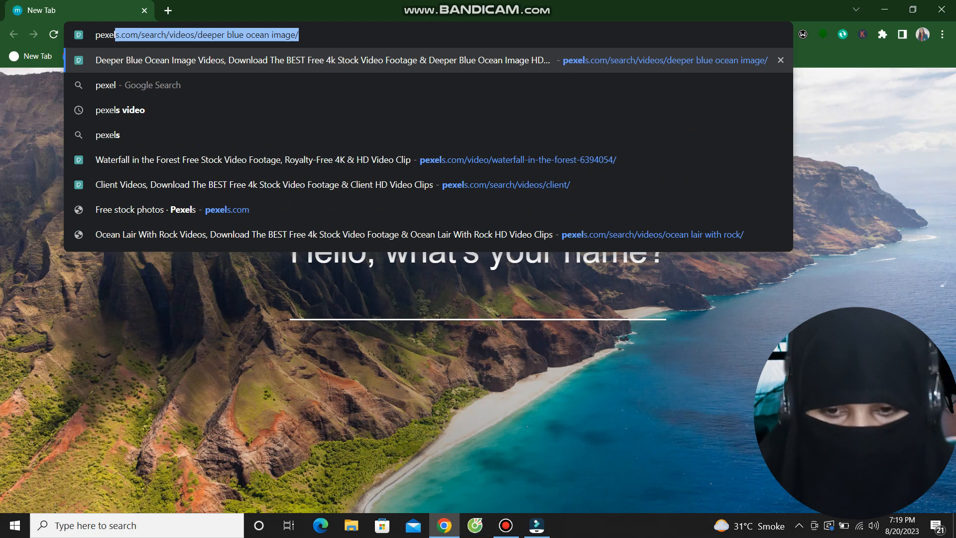
{"action": "key", "text": "Return"}
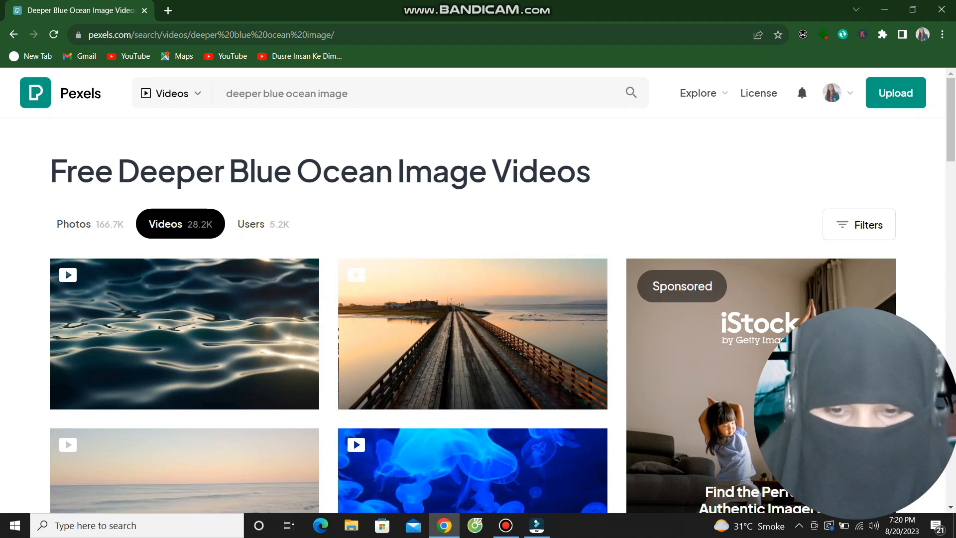
{"action": "type", "text": "nature"}
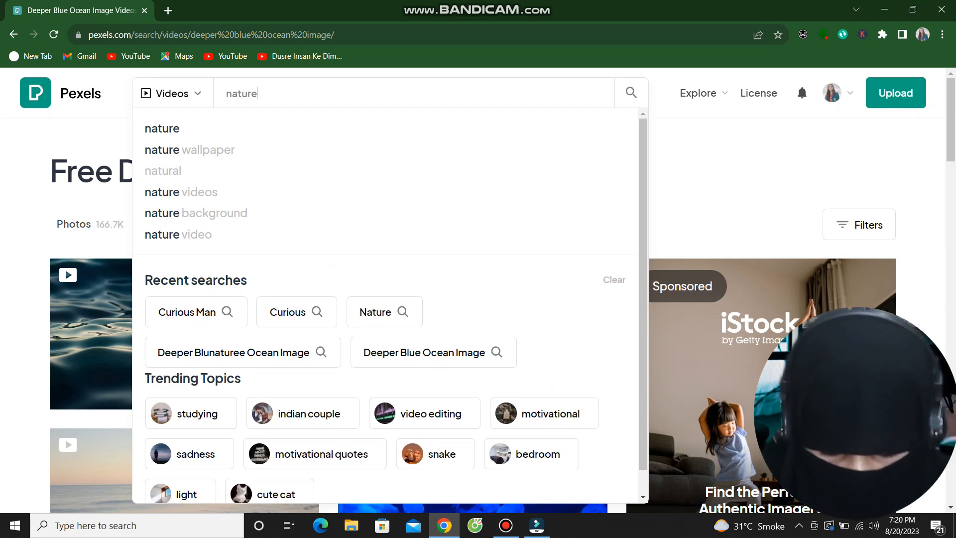
{"action": "key", "text": "Return"}
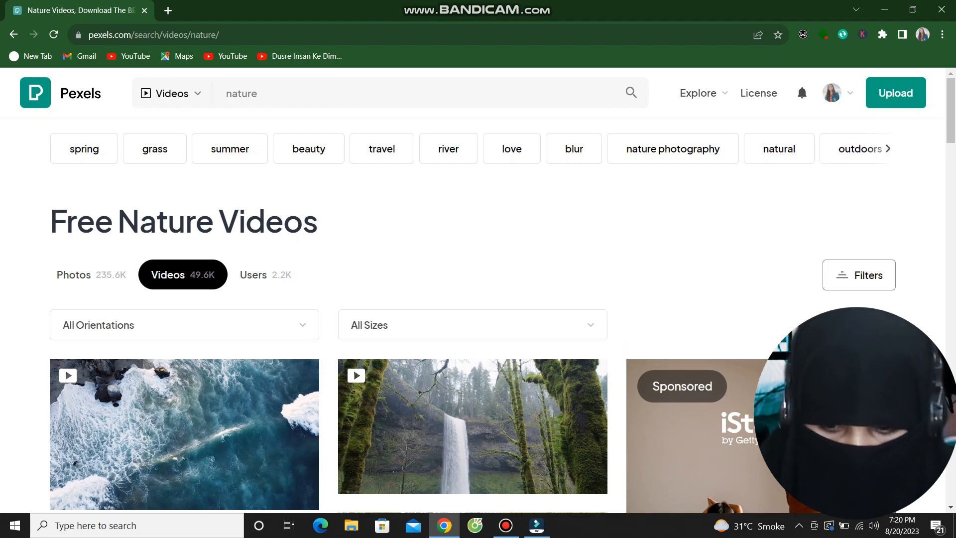
Compare the Horizontal and Vertical orientation filters on the nature video results.
{"action": "left_click", "coordinate": [184, 325]}
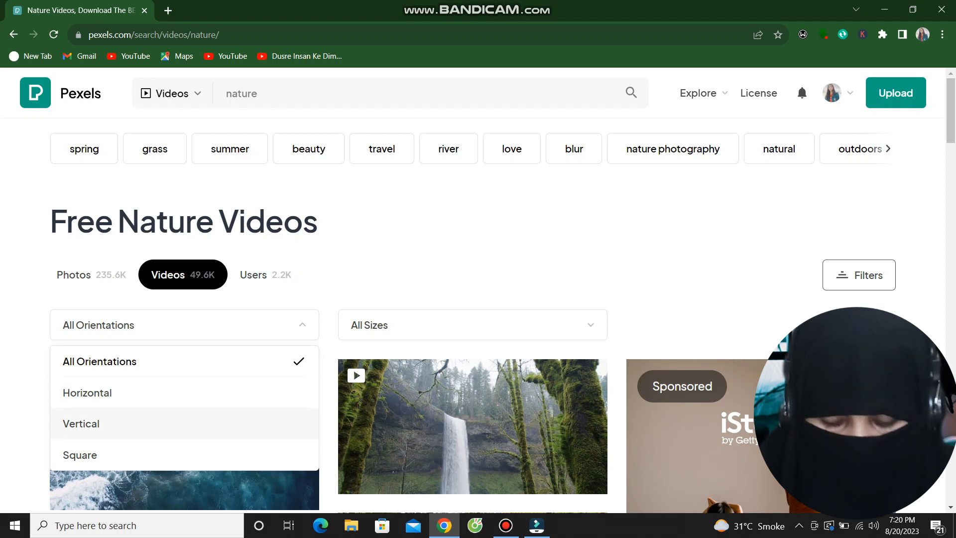
{"action": "left_click", "coordinate": [88, 393]}
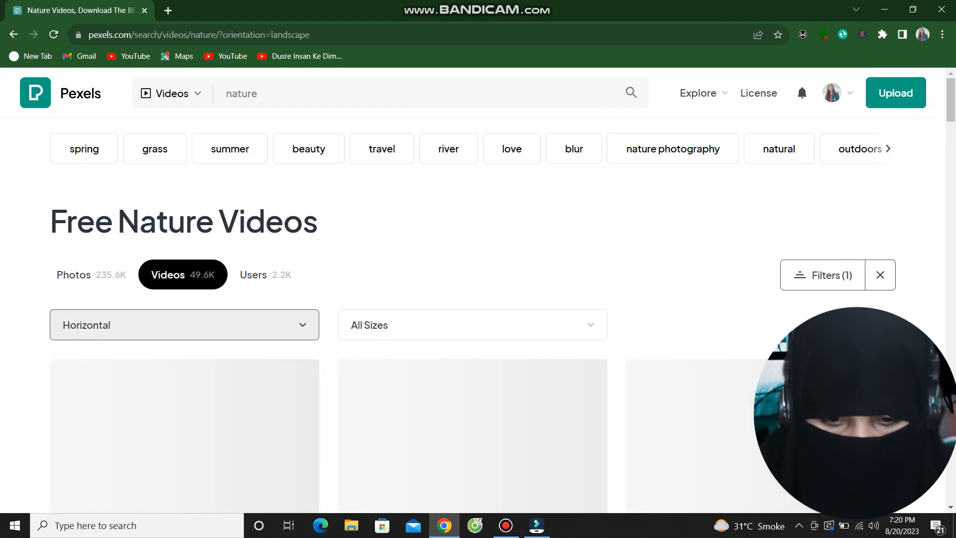
{"action": "scroll", "coordinate": [88, 392], "scroll_direction": "down", "scroll_amount": 3}
{"action": "scroll", "coordinate": [87, 392], "scroll_direction": "up", "scroll_amount": 3}
{"action": "scroll", "coordinate": [424, 279], "scroll_direction": "down", "scroll_amount": 3}
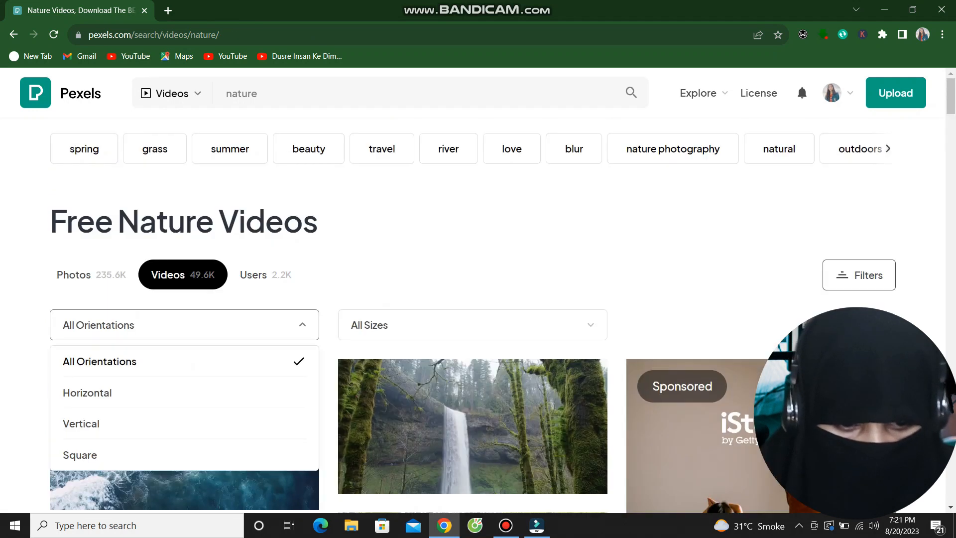
{"action": "left_click", "coordinate": [149, 423]}
{"action": "scroll", "coordinate": [473, 299], "scroll_direction": "down", "scroll_amount": 6}
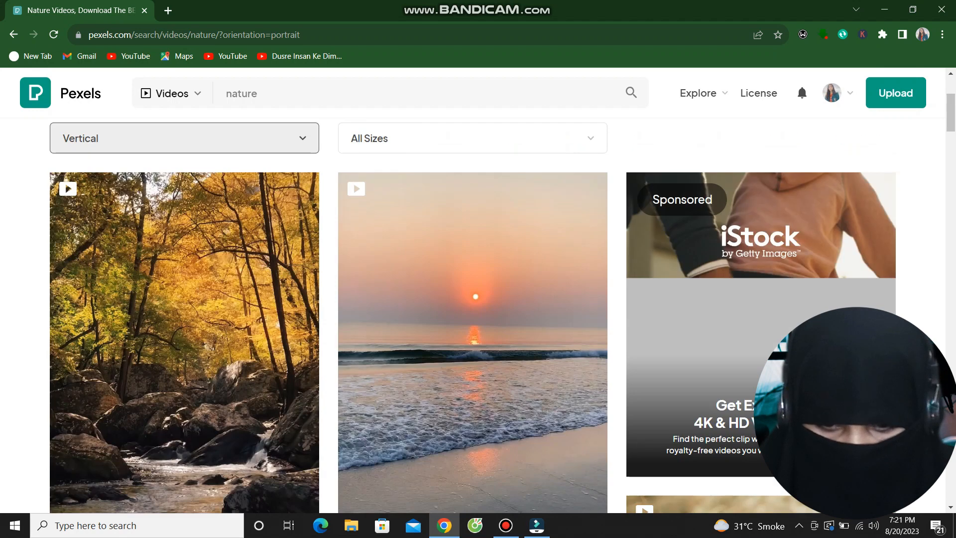
{"action": "scroll", "coordinate": [473, 314], "scroll_direction": "up", "scroll_amount": 3}
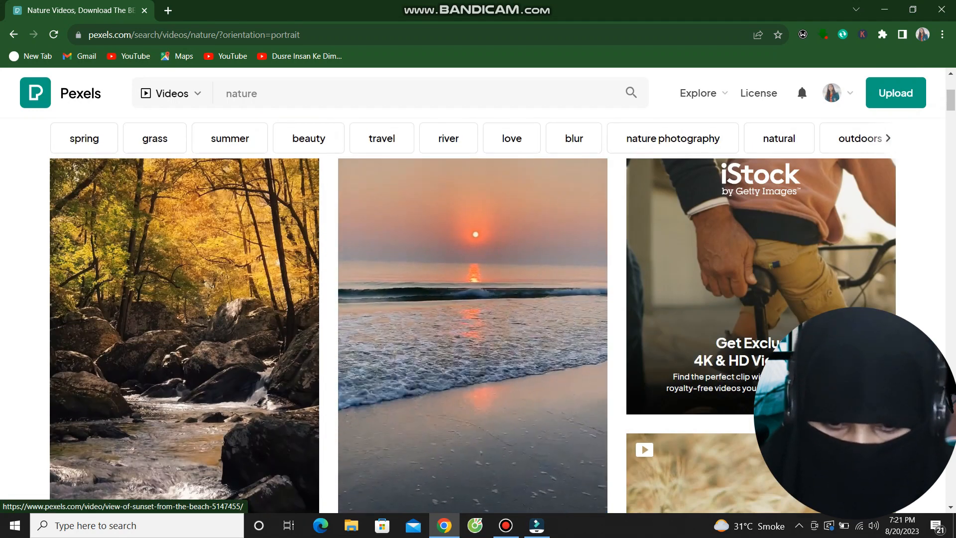
{"action": "scroll", "coordinate": [473, 314], "scroll_direction": "down", "scroll_amount": 10}
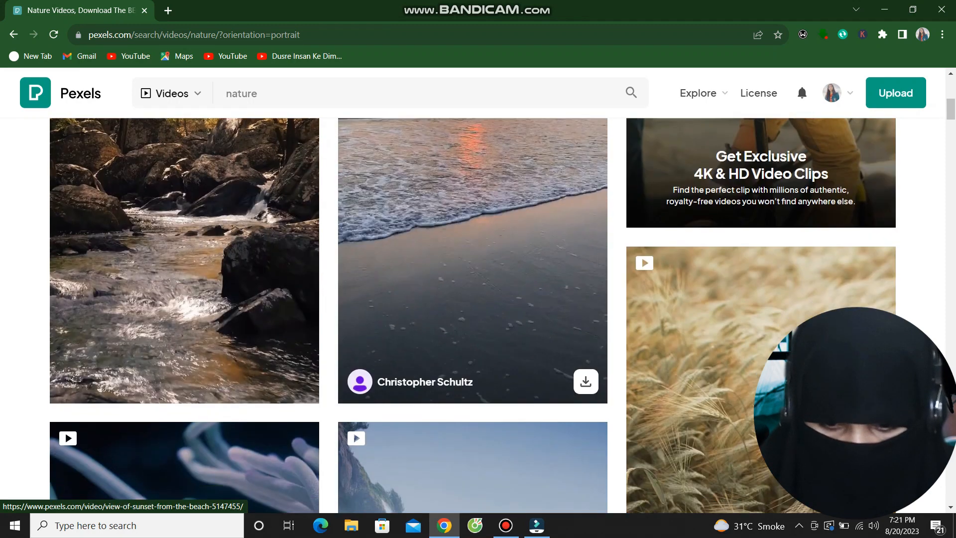
{"action": "scroll", "coordinate": [473, 399], "scroll_direction": "up", "scroll_amount": 16}
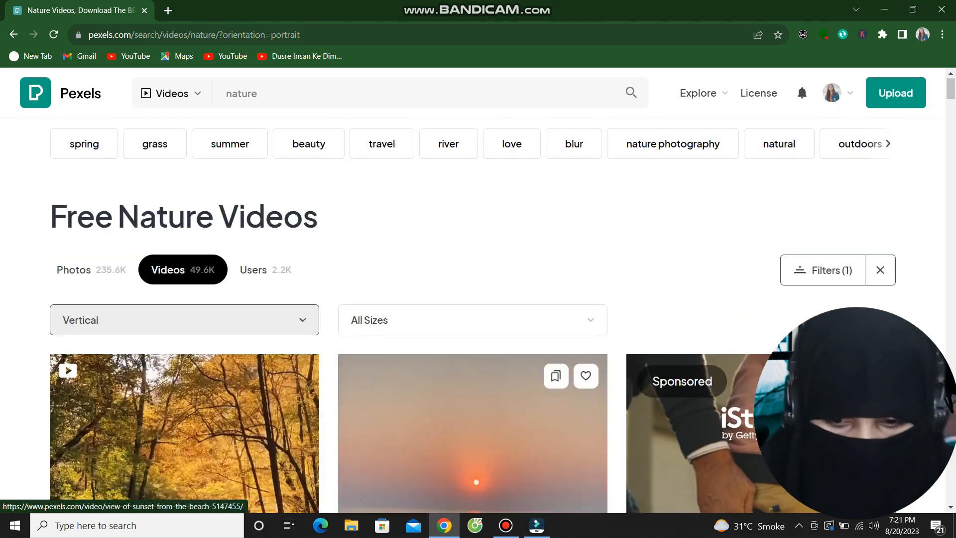
Switch back to Horizontal orientation and start downloading the forest waterfall video.
{"action": "left_click", "coordinate": [185, 325]}
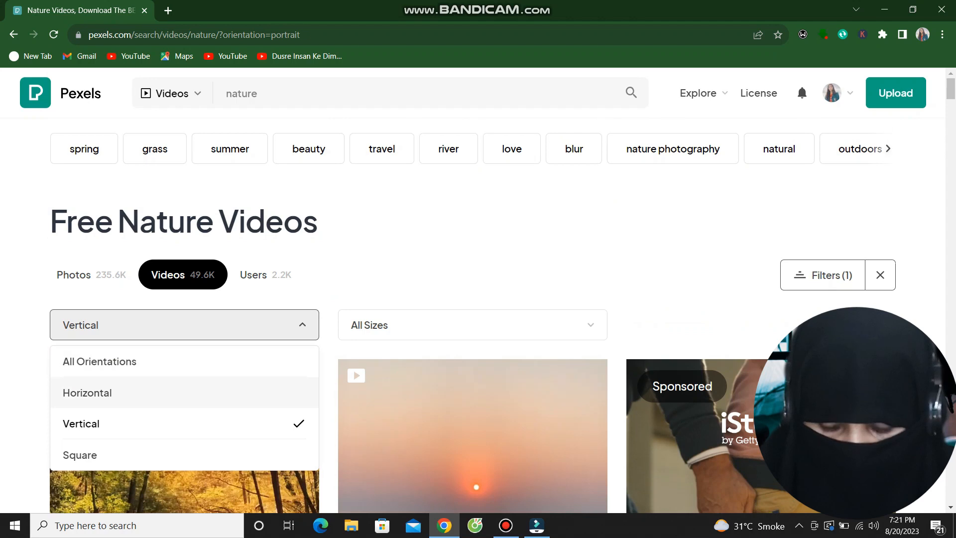
{"action": "left_click", "coordinate": [87, 392]}
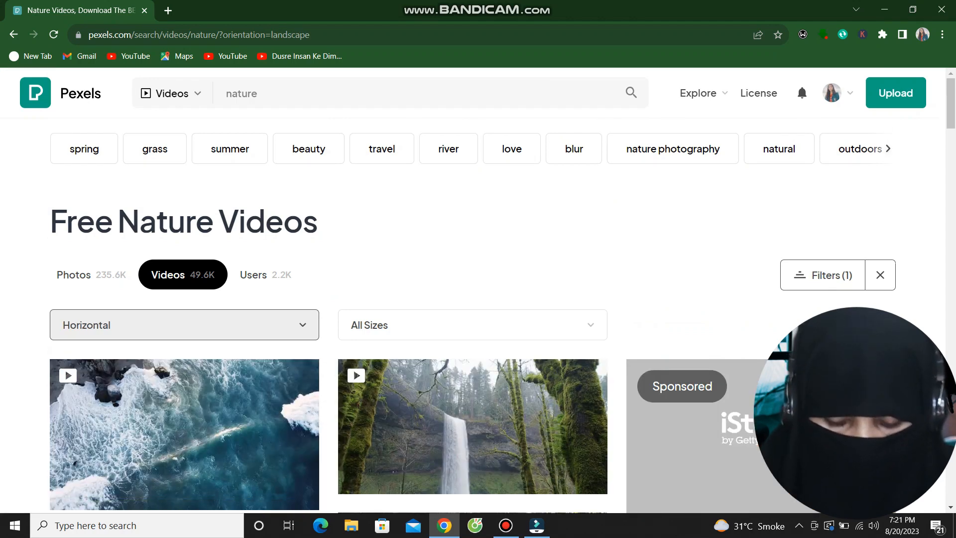
{"action": "scroll", "coordinate": [473, 249], "scroll_direction": "down", "scroll_amount": 3}
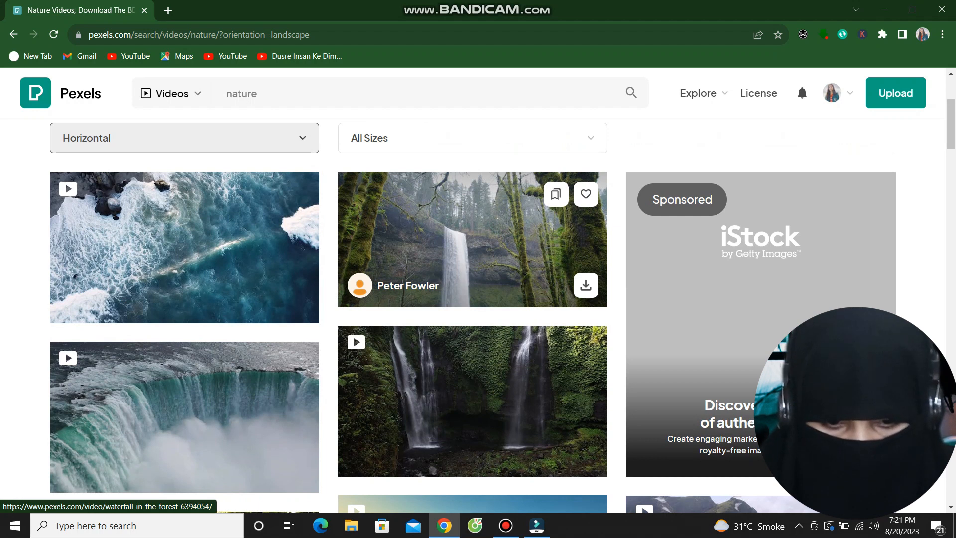
{"action": "left_click", "coordinate": [586, 285]}
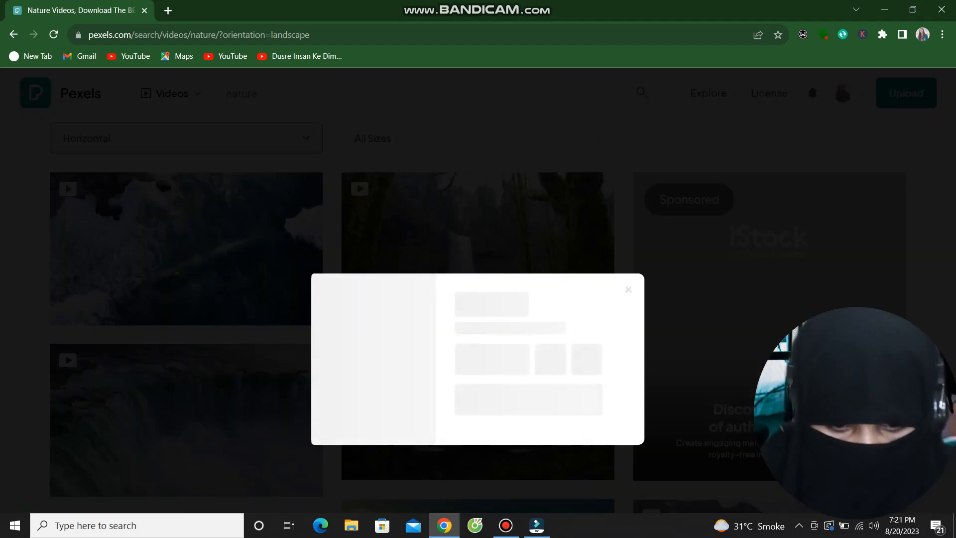
{"action": "left_click", "coordinate": [629, 289]}
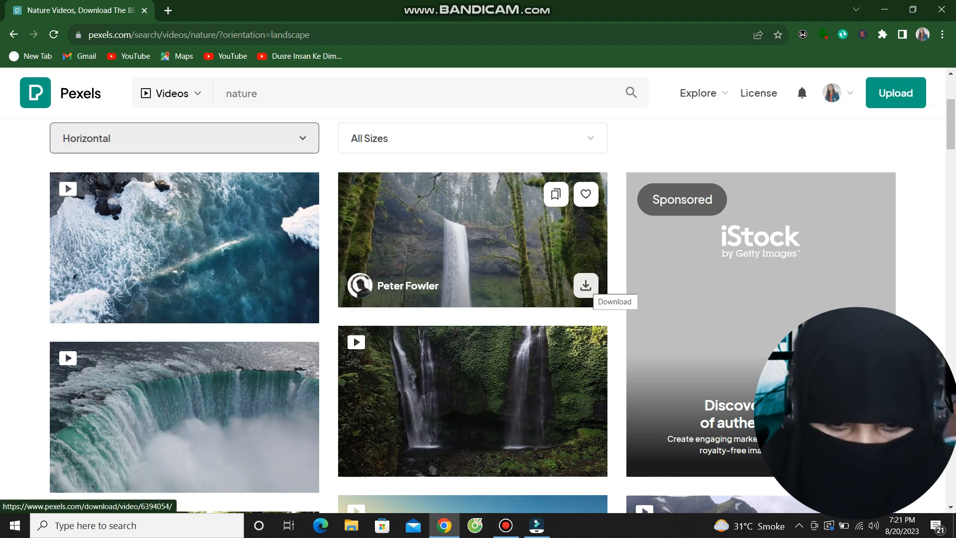
Save the forest waterfall video into the 4 review folder and dismiss the Say Thanks popup.
{"action": "left_click", "coordinate": [586, 285]}
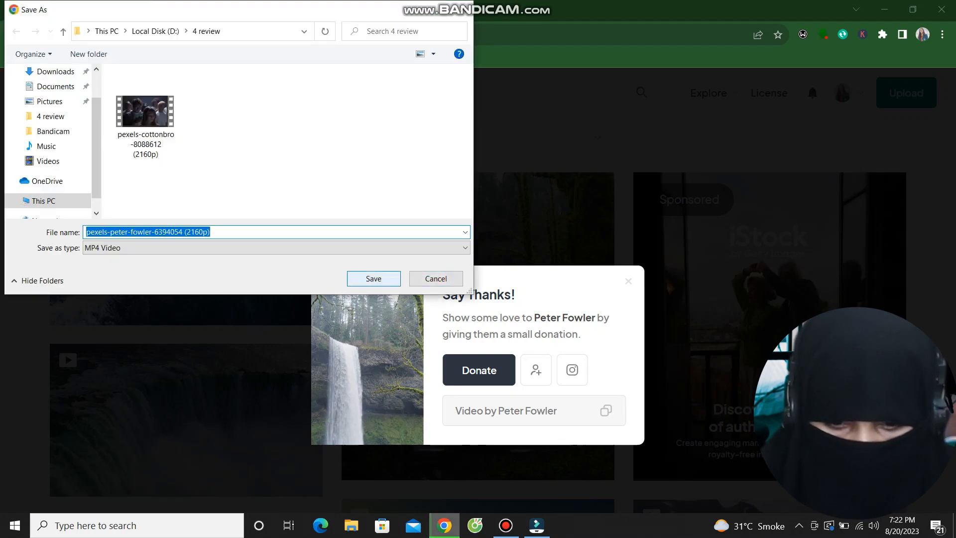
{"action": "key", "text": "Return"}
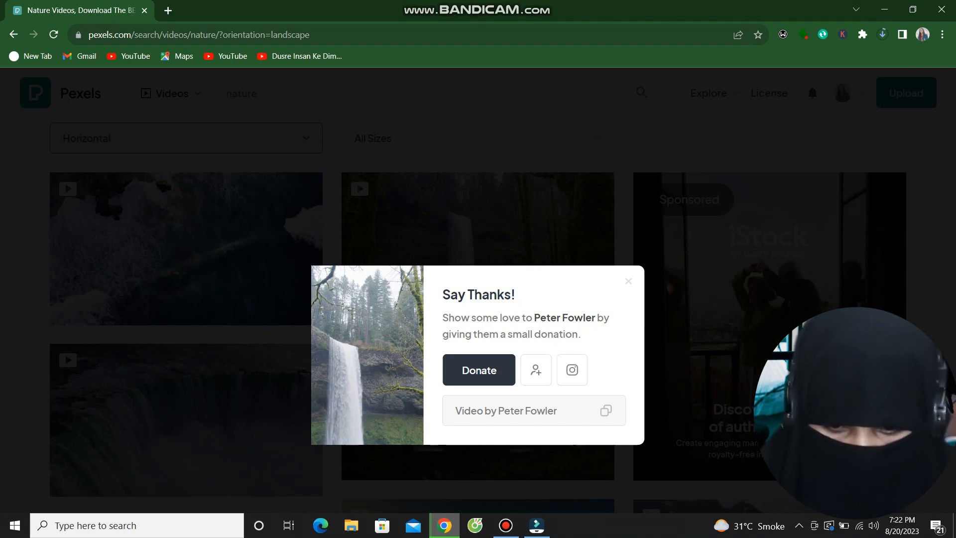
{"action": "key", "text": "Escape"}
Check the waterfall download's progress in Chrome's downloads list.
{"action": "scroll", "coordinate": [184, 299], "scroll_direction": "down", "scroll_amount": 1}
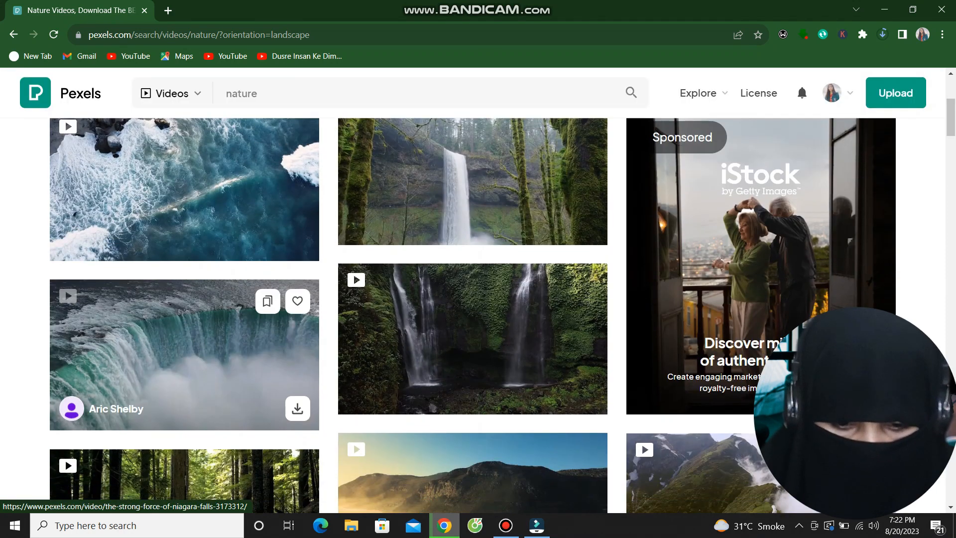
{"action": "scroll", "coordinate": [458, 324], "scroll_direction": "down", "scroll_amount": 3}
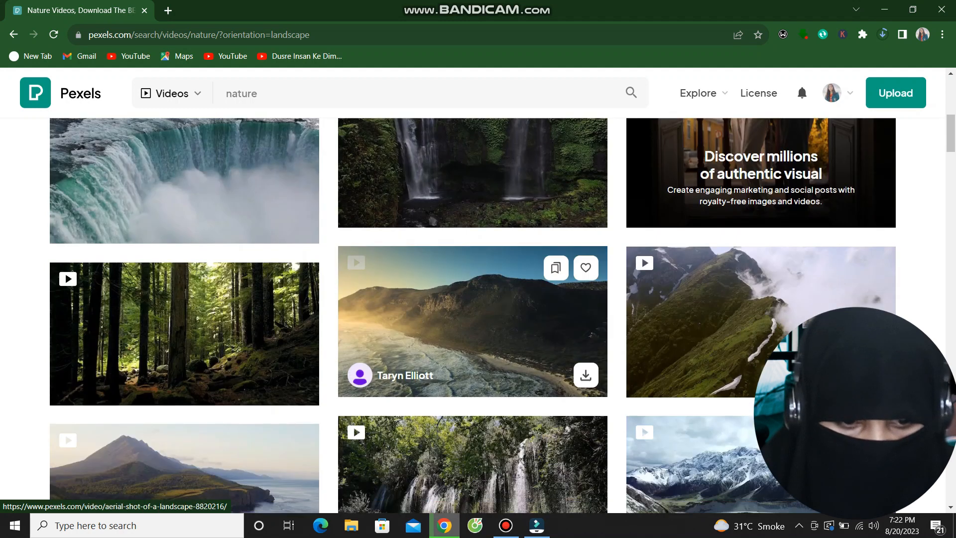
{"action": "scroll", "coordinate": [458, 324], "scroll_direction": "up", "scroll_amount": 7}
{"action": "left_click", "coordinate": [863, 34]}
{"action": "left_click", "coordinate": [883, 34]}
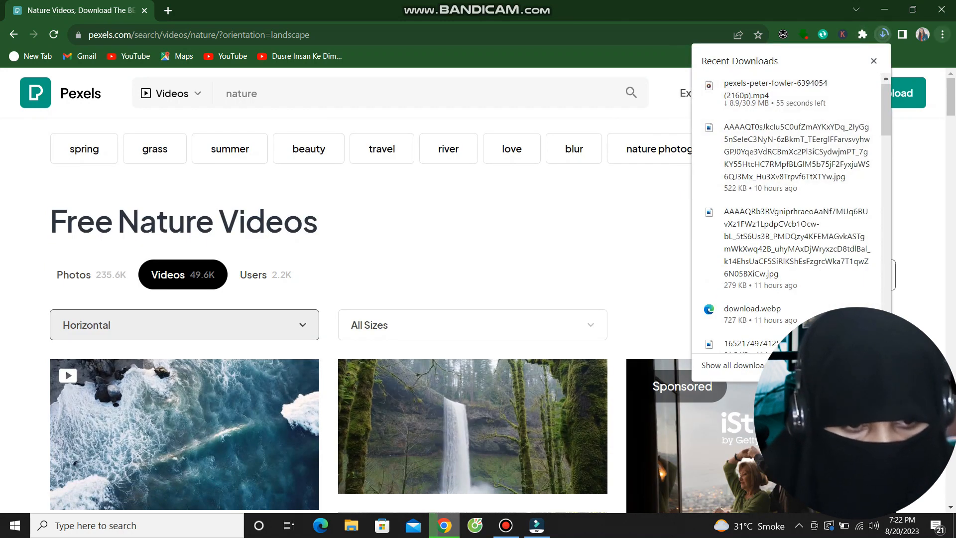
Review the downloaded pexels clips via Chrome's downloads page, then switch to the empty Filmora project.
{"action": "left_click", "coordinate": [882, 34]}
{"action": "left_click", "coordinate": [942, 34]}
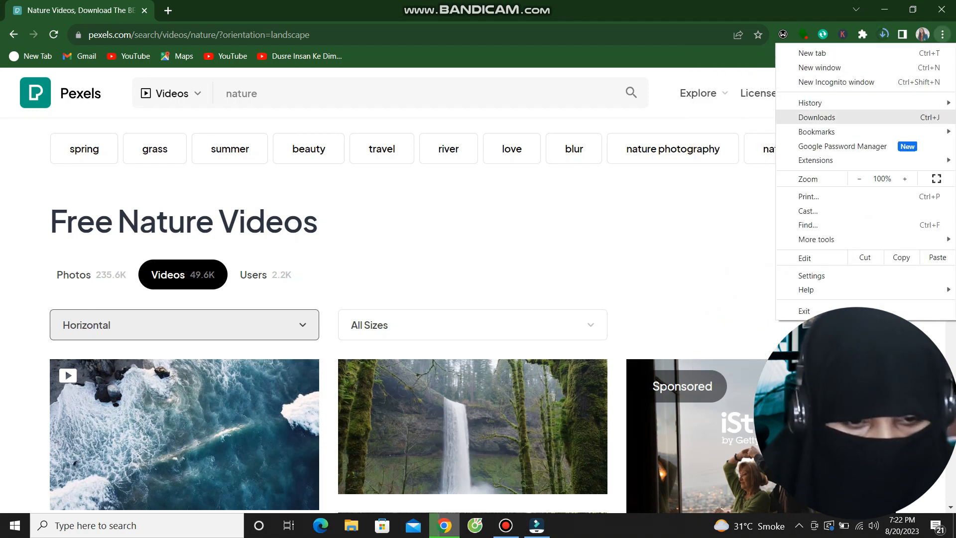
{"action": "left_click", "coordinate": [816, 117]}
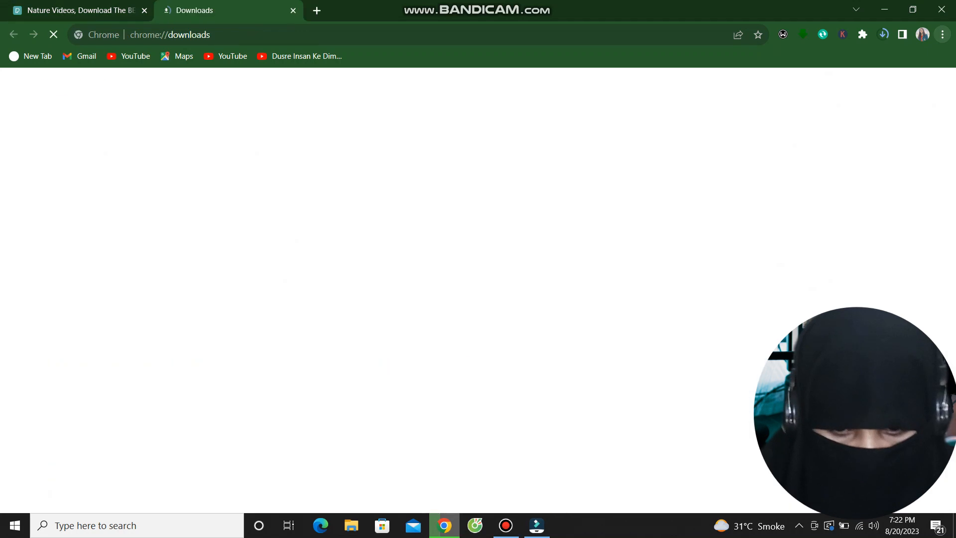
{"action": "scroll", "coordinate": [473, 299], "scroll_direction": "down", "scroll_amount": 11}
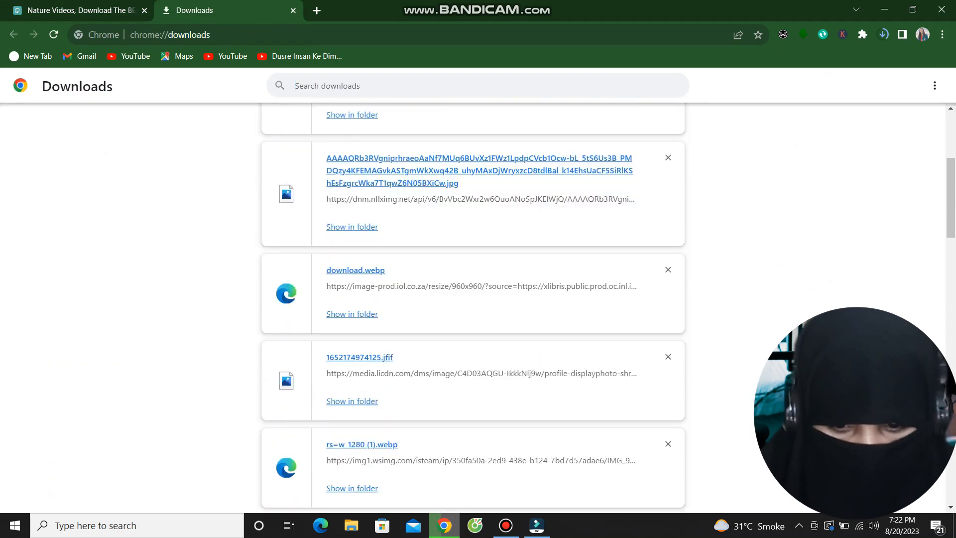
{"action": "scroll", "coordinate": [473, 299], "scroll_direction": "down", "scroll_amount": 12}
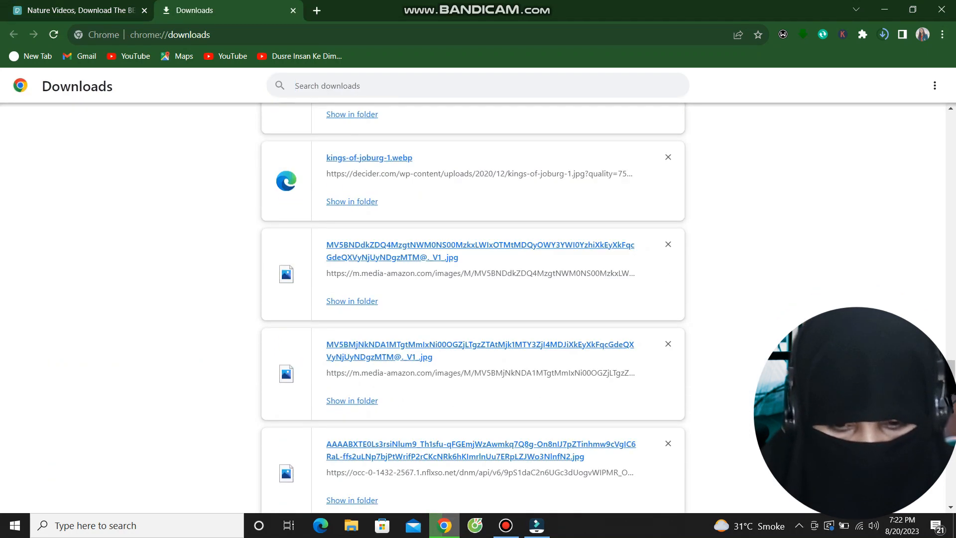
{"action": "scroll", "coordinate": [474, 299], "scroll_direction": "up", "scroll_amount": 5}
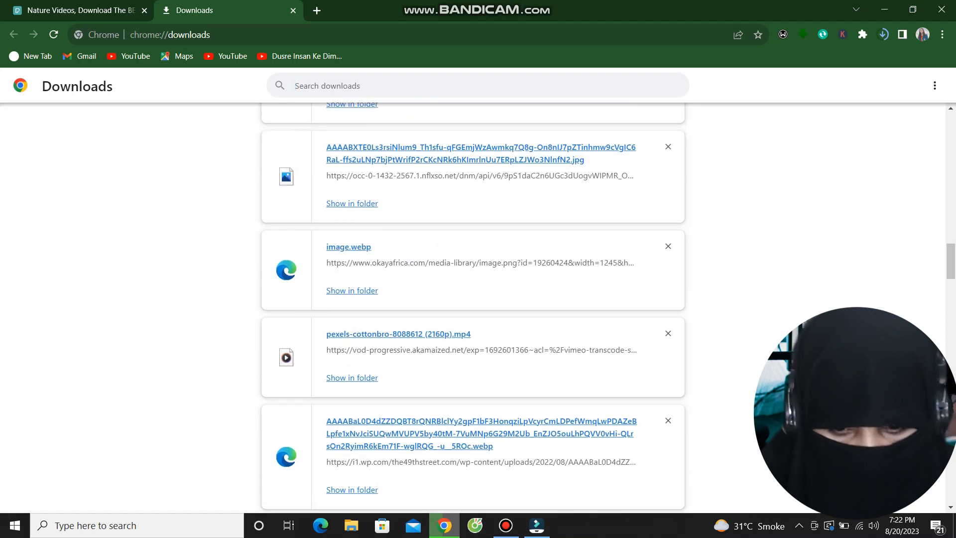
{"action": "scroll", "coordinate": [473, 299], "scroll_direction": "up", "scroll_amount": 5}
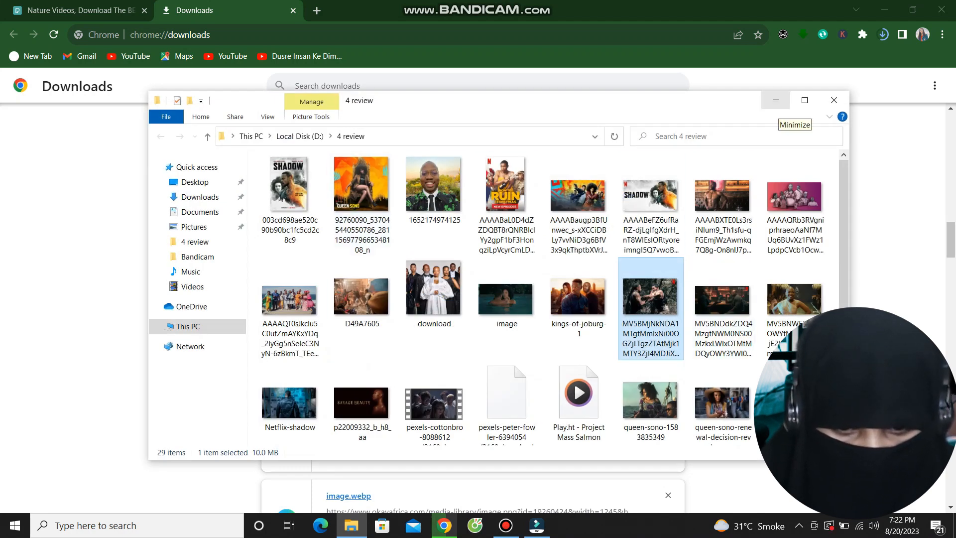
{"action": "left_click", "coordinate": [776, 99]}
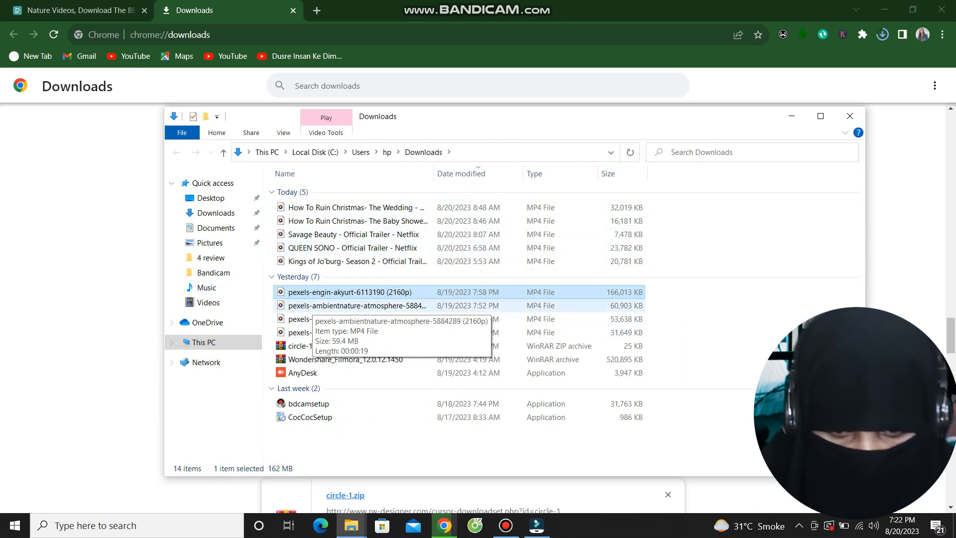
{"action": "left_click", "coordinate": [536, 526]}
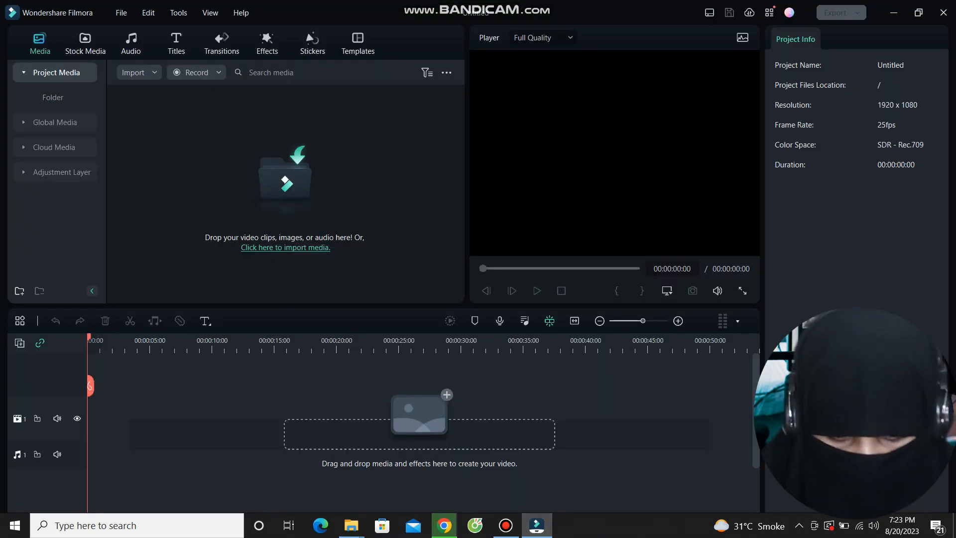
Import the four pexels clips from Downloads without proxy files and preview the engin-akyurt clip.
{"action": "left_click", "coordinate": [285, 248]}
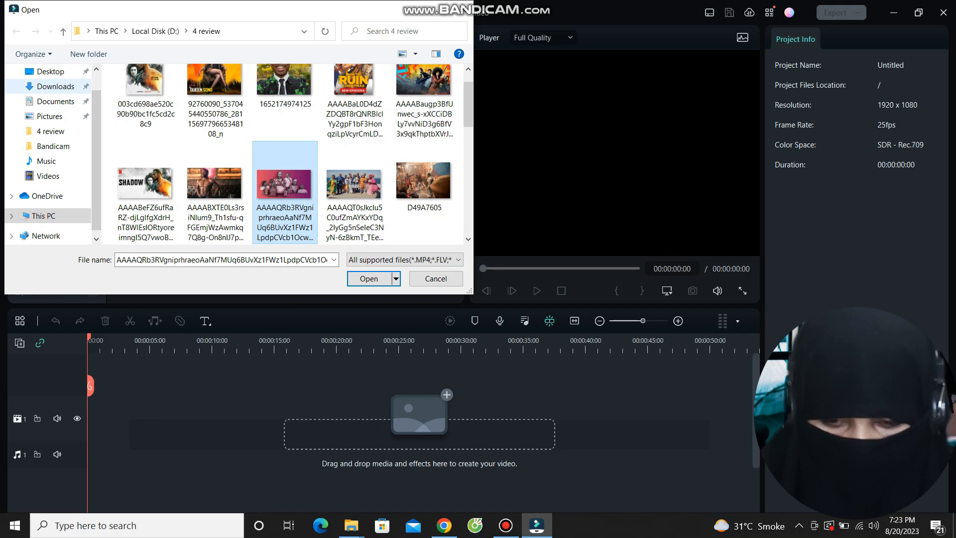
{"action": "left_click", "coordinate": [55, 86]}
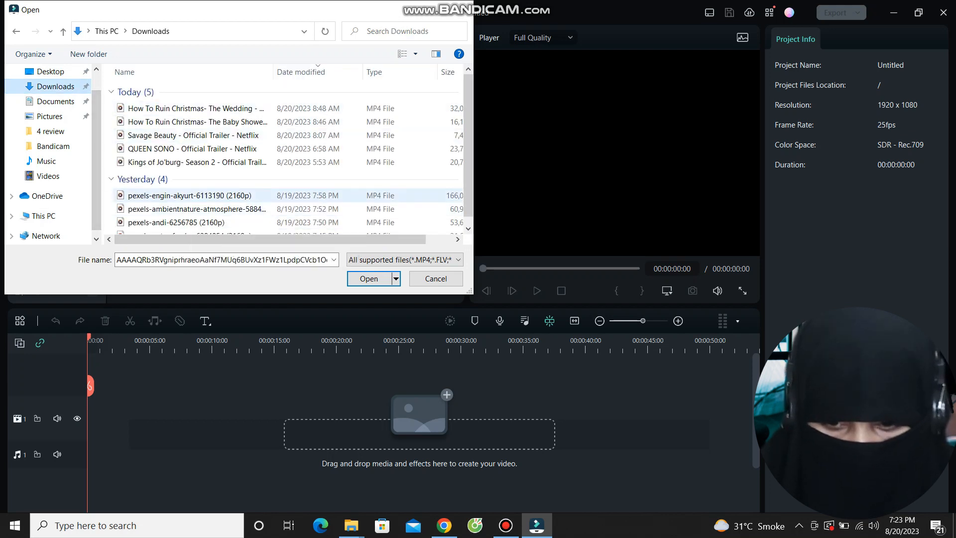
{"action": "scroll", "coordinate": [284, 199], "scroll_direction": "down", "scroll_amount": 1}
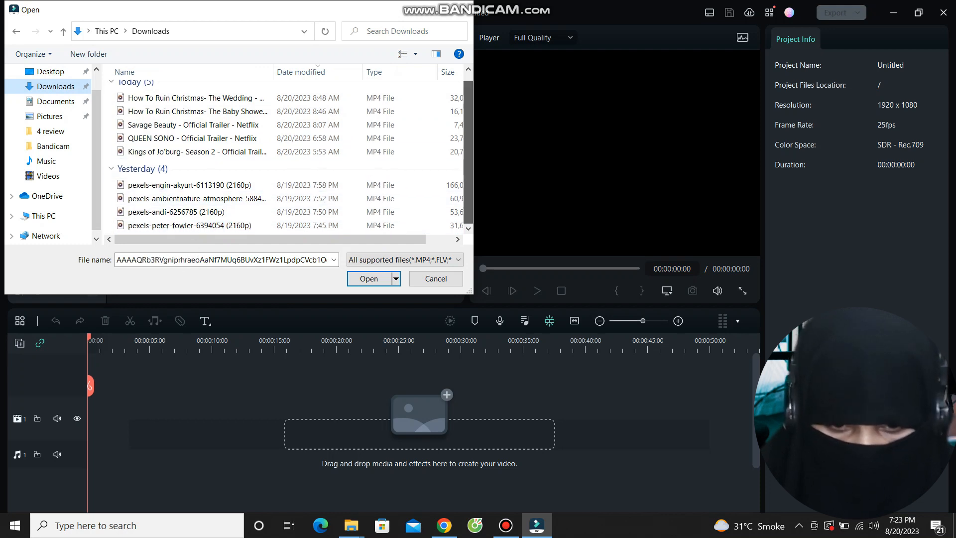
{"action": "left_click_drag", "start_coordinate": [110, 180], "coordinate": [170, 225]}
{"action": "left_click", "coordinate": [369, 279]}
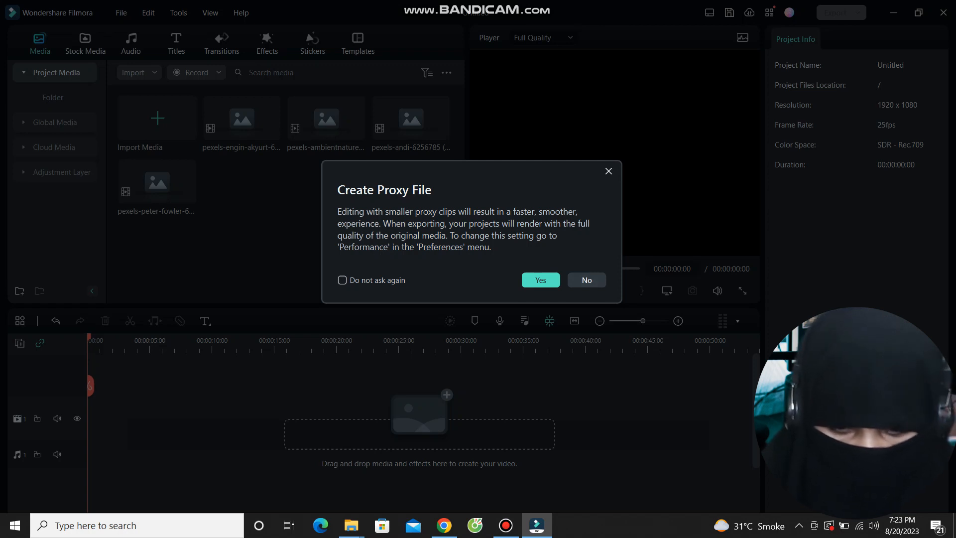
{"action": "left_click", "coordinate": [586, 280]}
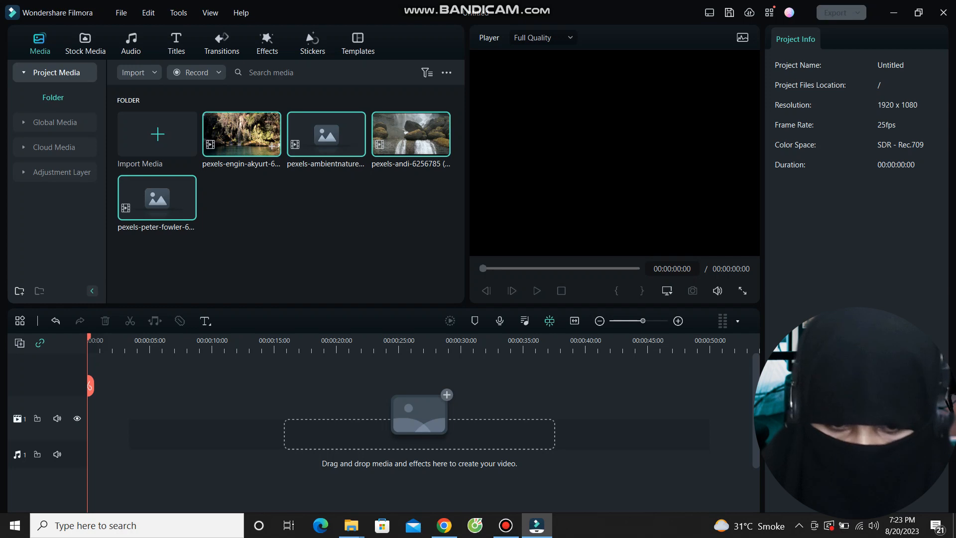
{"action": "left_click", "coordinate": [242, 134]}
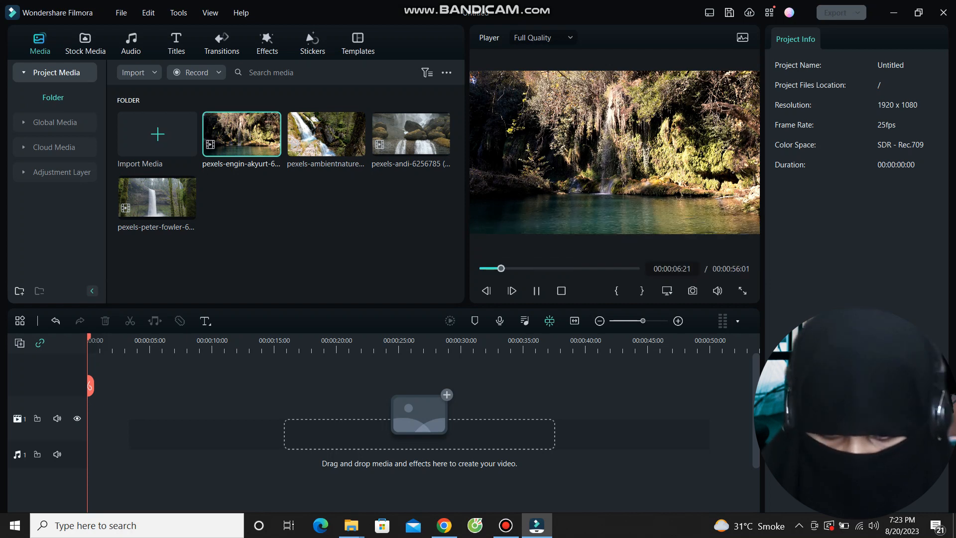
Place the pexels-engin-akyurt clip on video track 1, keeping the 1920 x 1080 25fps project settings.
{"action": "left_click_drag", "start_coordinate": [241, 134], "coordinate": [119, 418]}
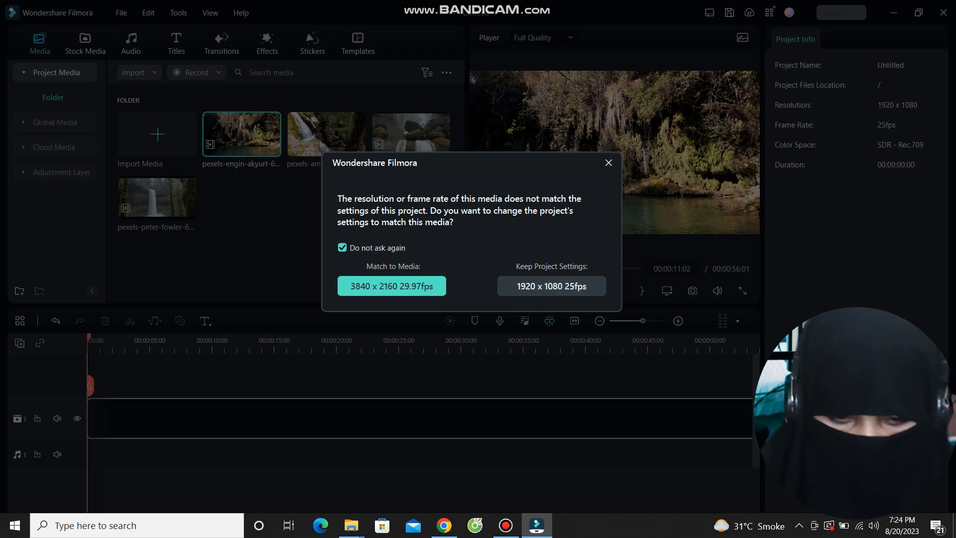
{"action": "left_click", "coordinate": [551, 286]}
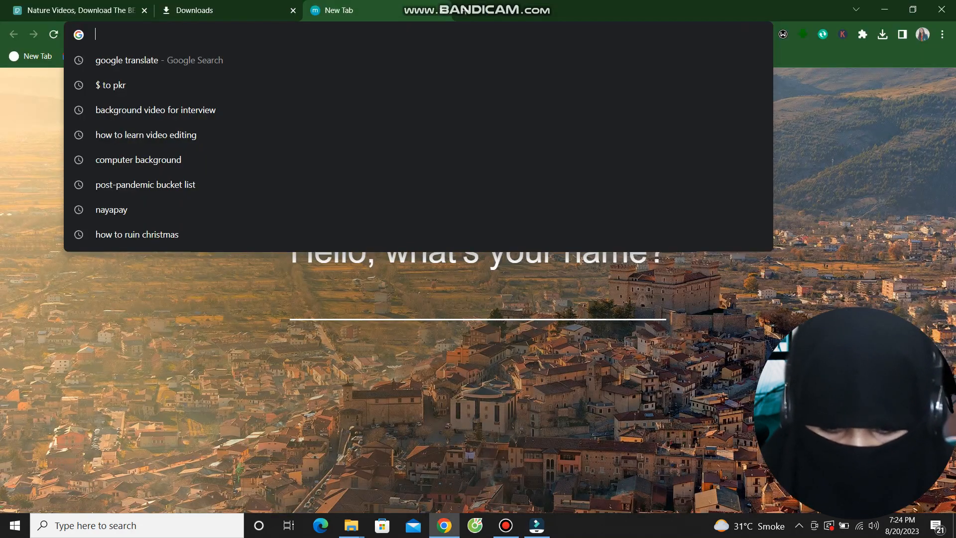
Enter Tanzil.net in the address bar to load the Quran Navigator.
{"action": "type", "text": "T"}
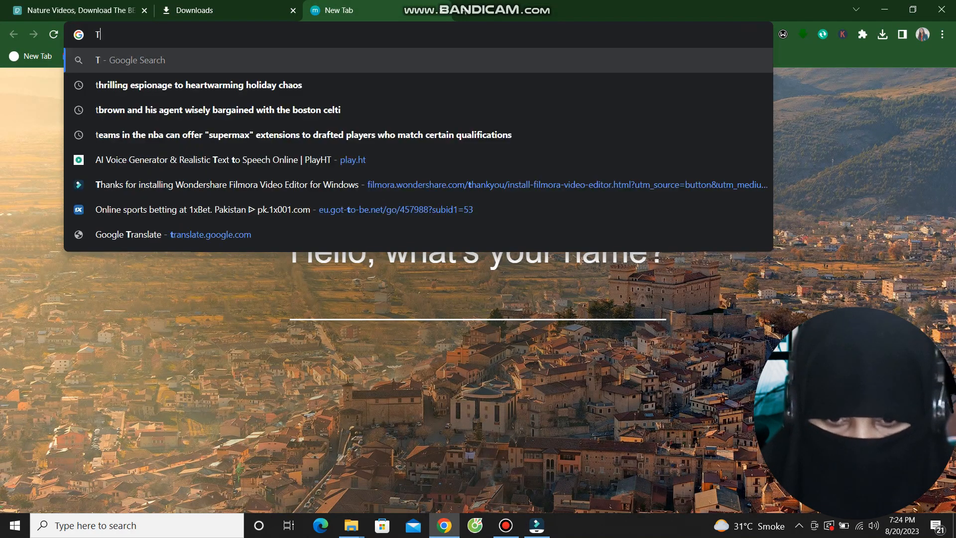
{"action": "type", "text": "an"}
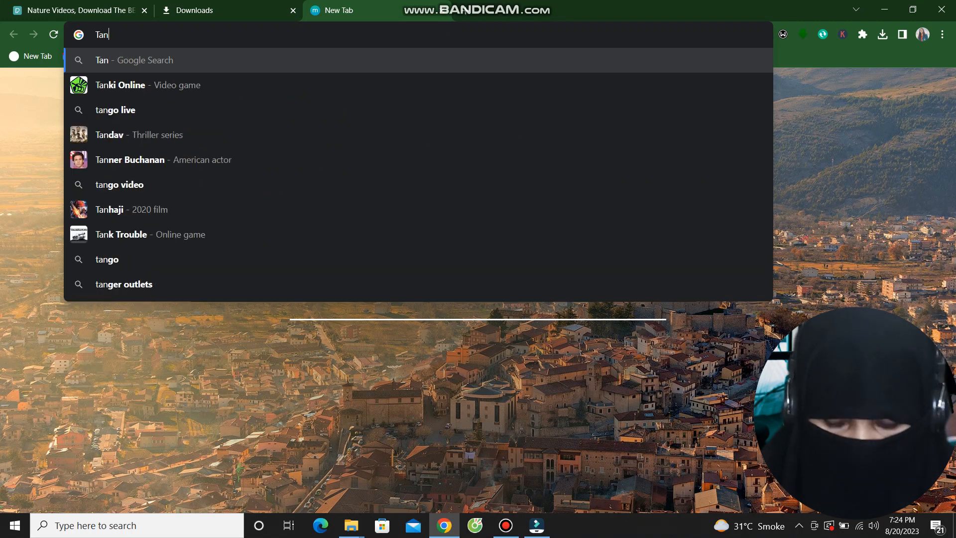
{"action": "type", "text": "zil."}
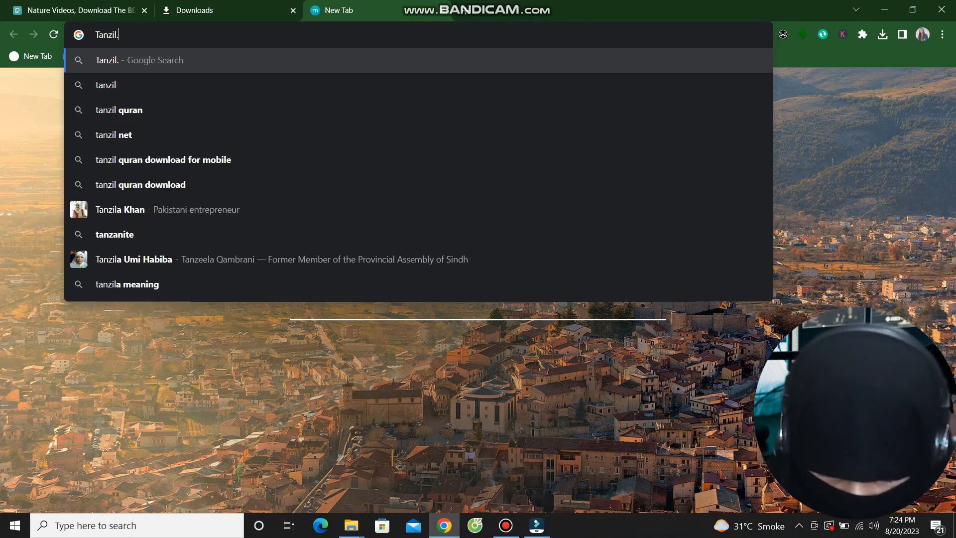
{"action": "type", "text": "net"}
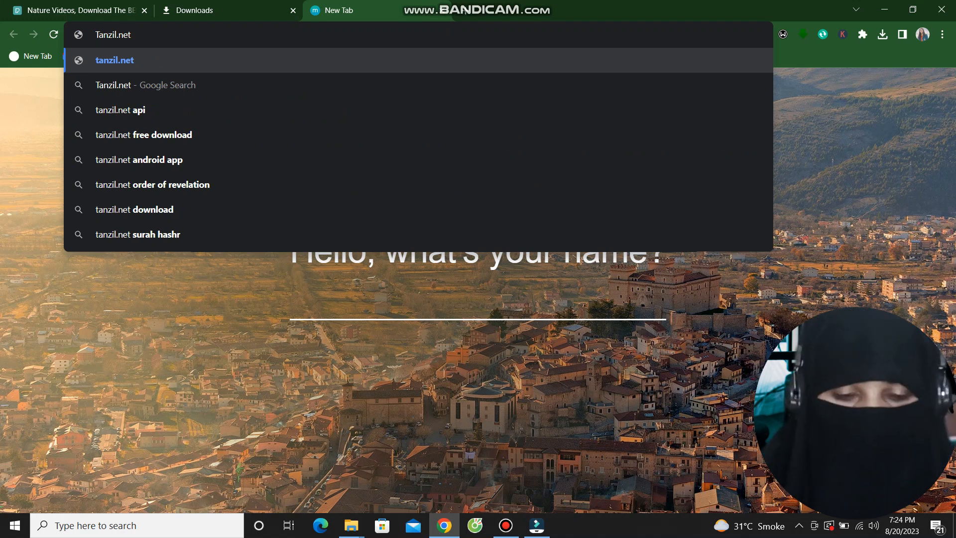
{"action": "key", "text": "Return"}
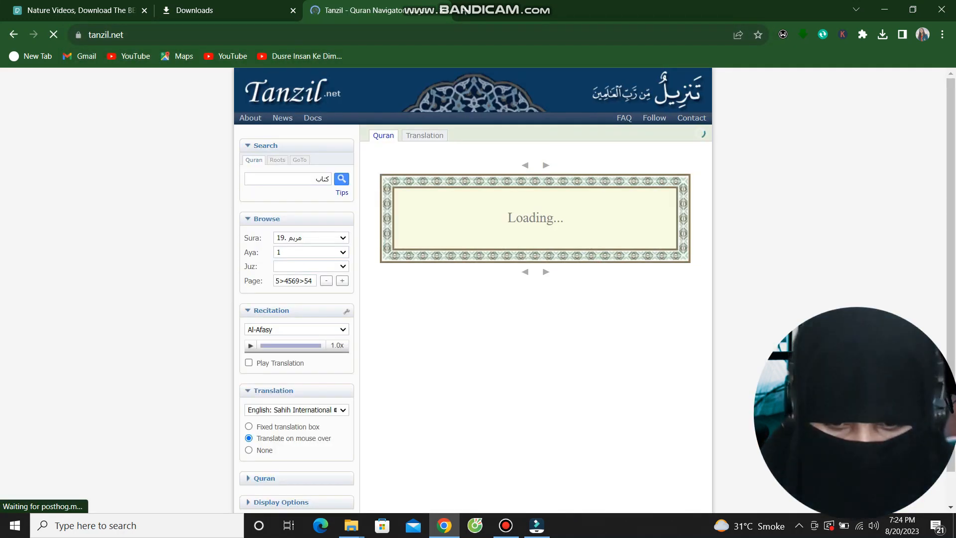
Choose Sura 113, Al-Falaq, from the Tanzil sura list.
{"action": "left_click", "coordinate": [311, 238]}
{"action": "scroll", "coordinate": [308, 355], "scroll_direction": "down", "scroll_amount": 16}
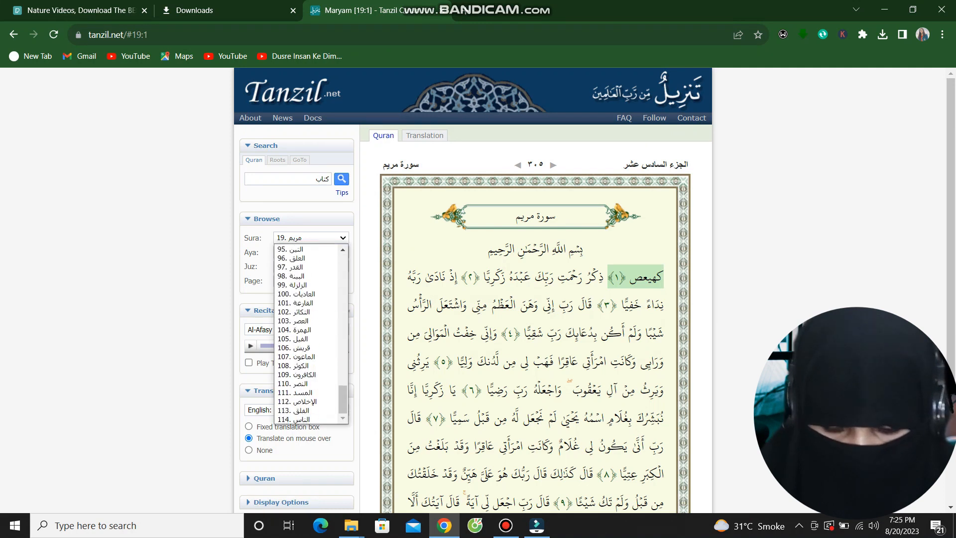
{"action": "left_click", "coordinate": [307, 411]}
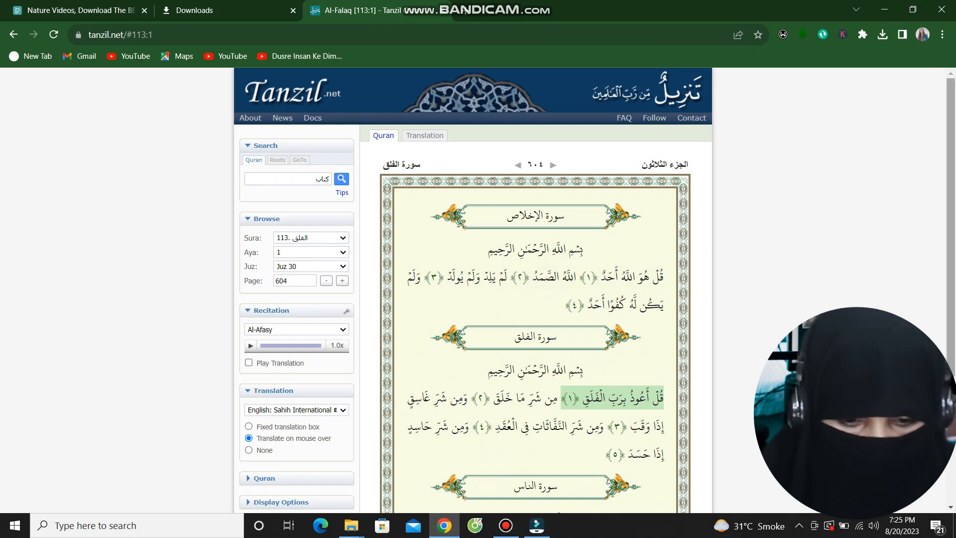
Select the Bismillah line above Al-Falaq's first verse and return to Filmora.
{"action": "scroll", "coordinate": [536, 289], "scroll_direction": "down", "scroll_amount": 2}
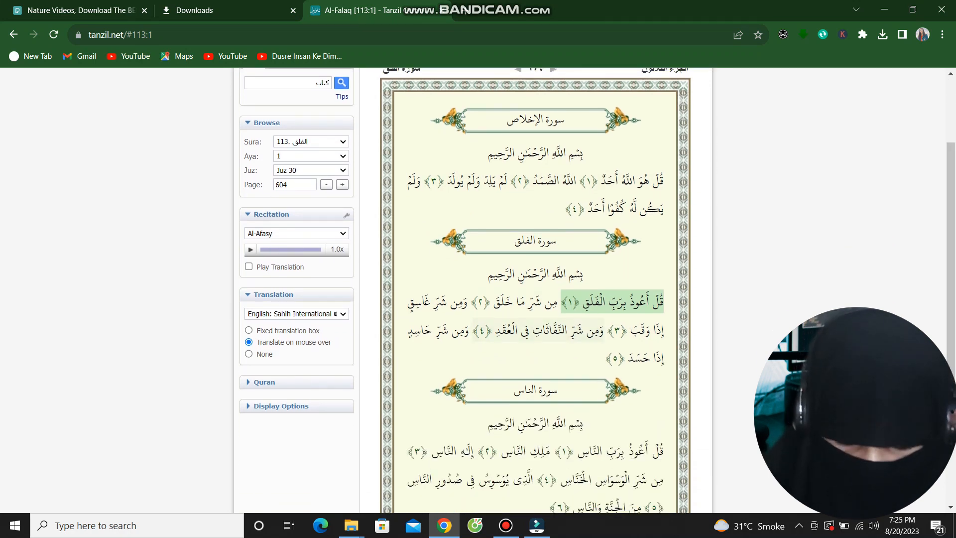
{"action": "mouse_move", "coordinate": [597, 301]}
{"action": "left_click_drag", "start_coordinate": [664, 302], "coordinate": [556, 302]}
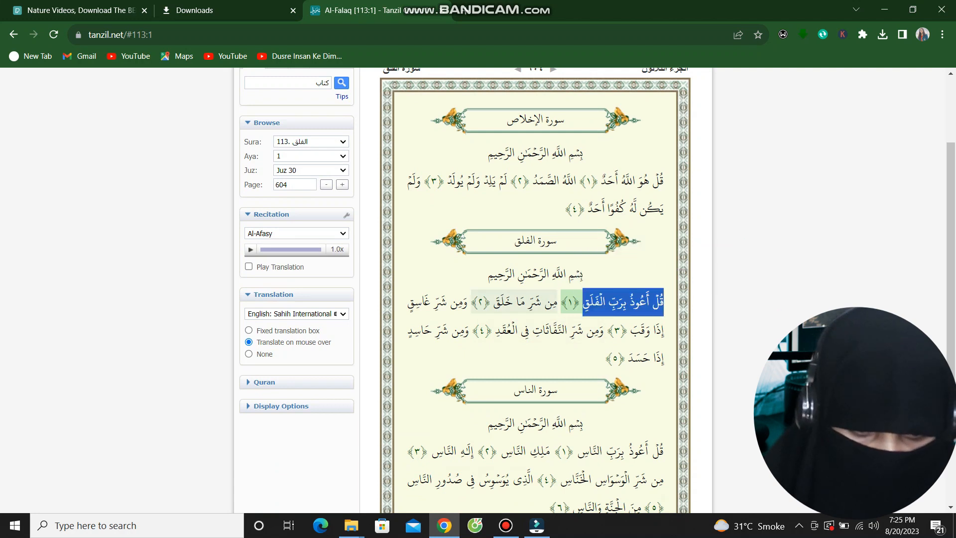
{"action": "left_click", "coordinate": [528, 356]}
{"action": "left_click_drag", "start_coordinate": [488, 274], "coordinate": [584, 274]}
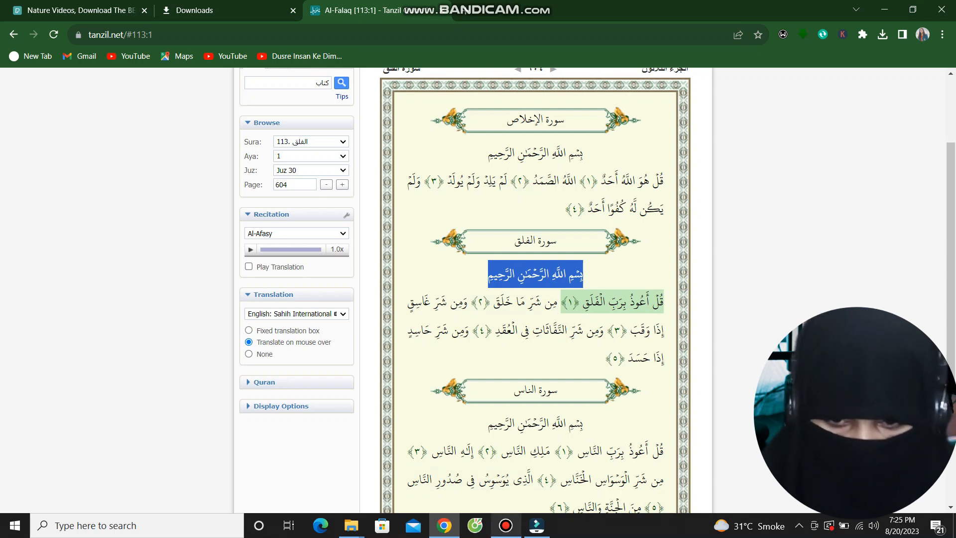
{"action": "left_click", "coordinate": [537, 525]}
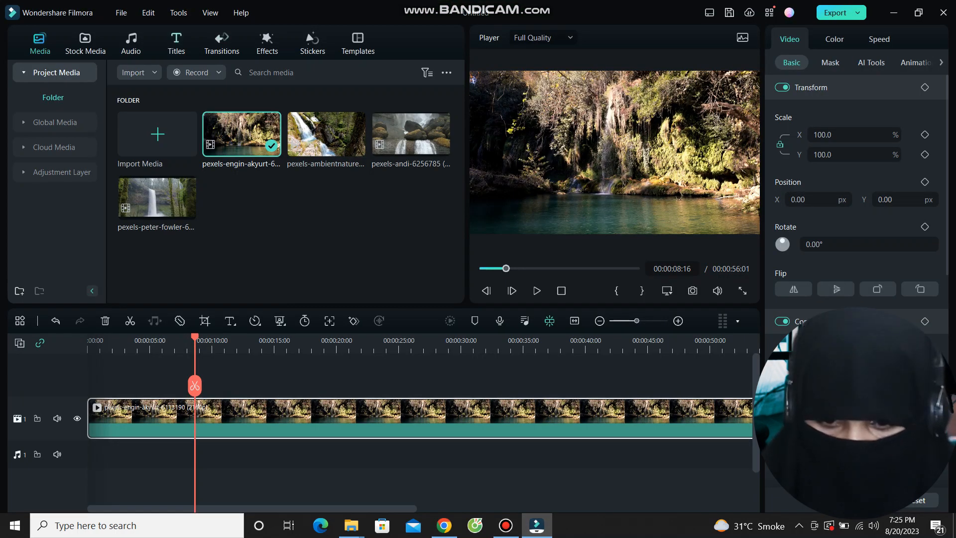
Drag the Basic 6 plain-text title to the start of track 2.
{"action": "left_click", "coordinate": [176, 44]}
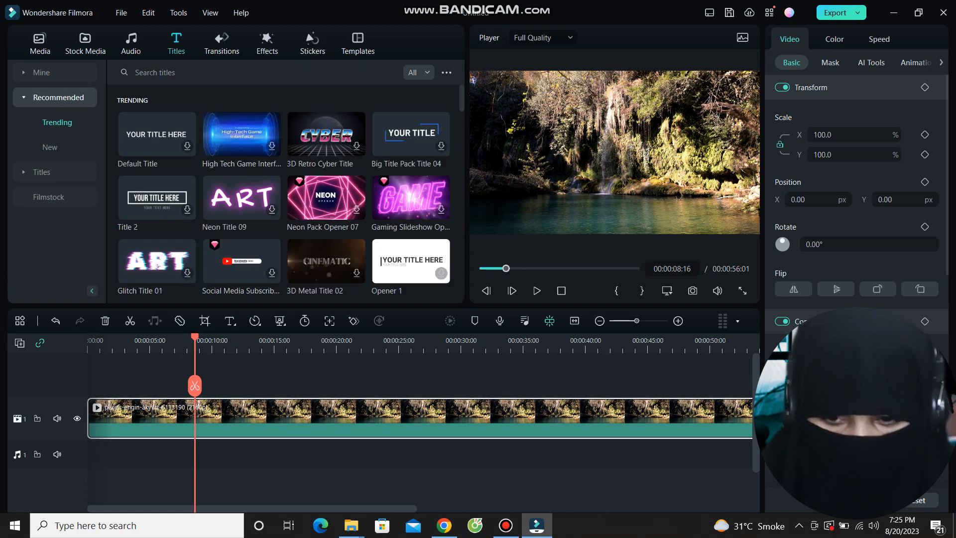
{"action": "left_click", "coordinate": [42, 172]}
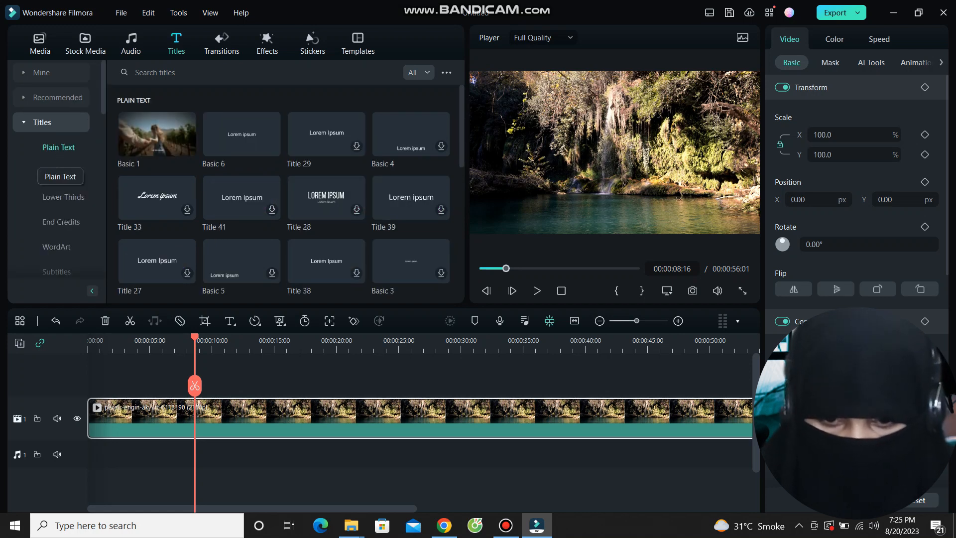
{"action": "left_click", "coordinate": [241, 134]}
{"action": "left_click_drag", "start_coordinate": [241, 134], "coordinate": [119, 375]}
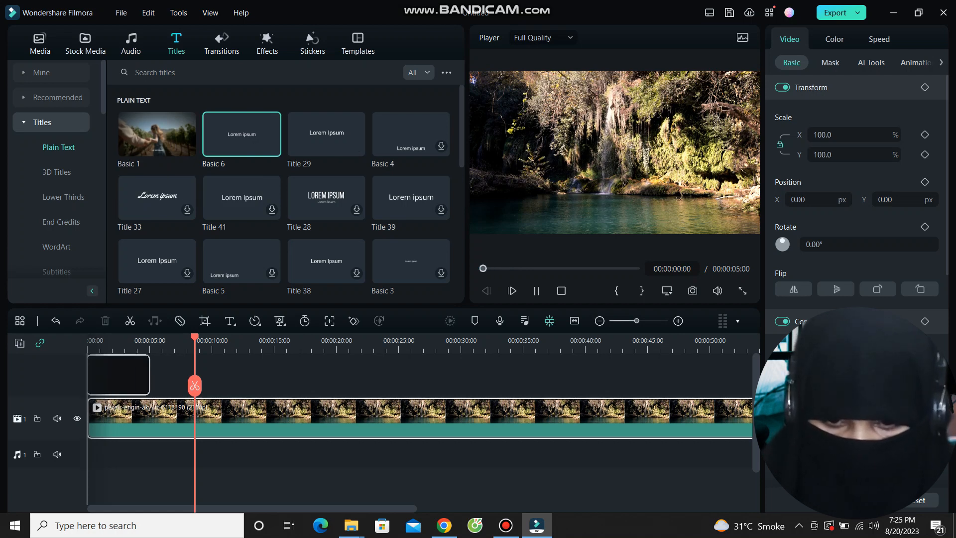
{"action": "left_click_drag", "start_coordinate": [119, 374], "coordinate": [118, 375]}
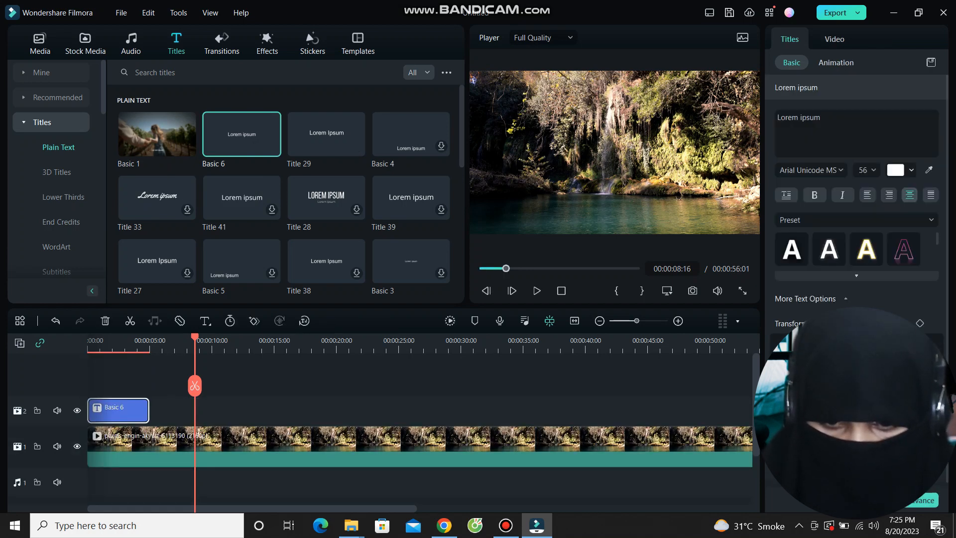
Undo the extra Basic 6 copies, leaving one title at the timeline start, and select it.
{"action": "left_click", "coordinate": [272, 146]}
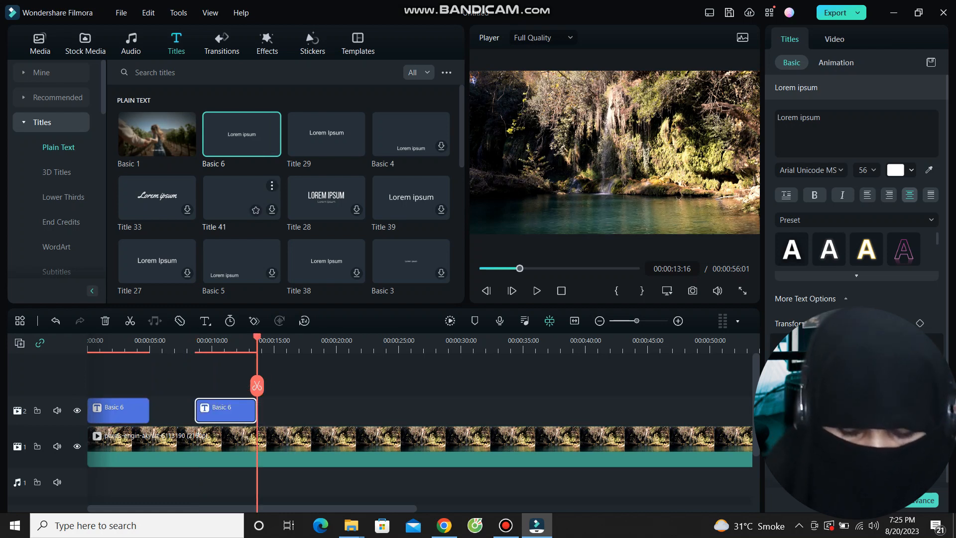
{"action": "key", "text": "ctrl+z"}
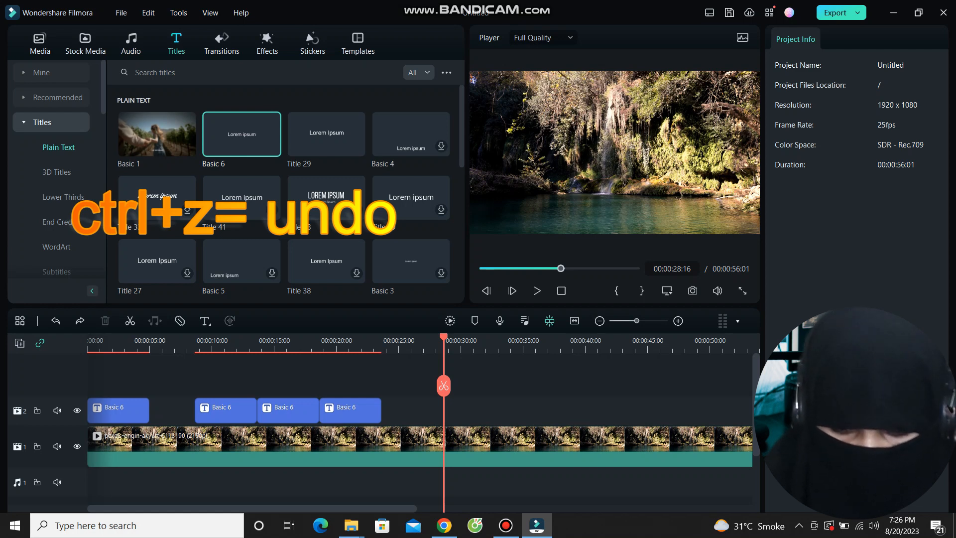
{"action": "key", "text": "ctrl+z"}
{"action": "key", "text": "ctrl+z"}
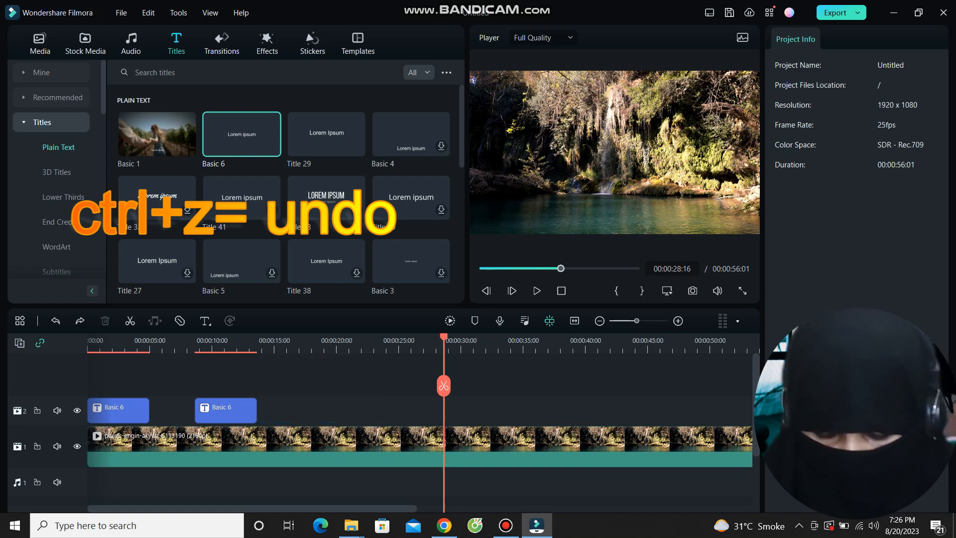
{"action": "key", "text": "ctrl+z"}
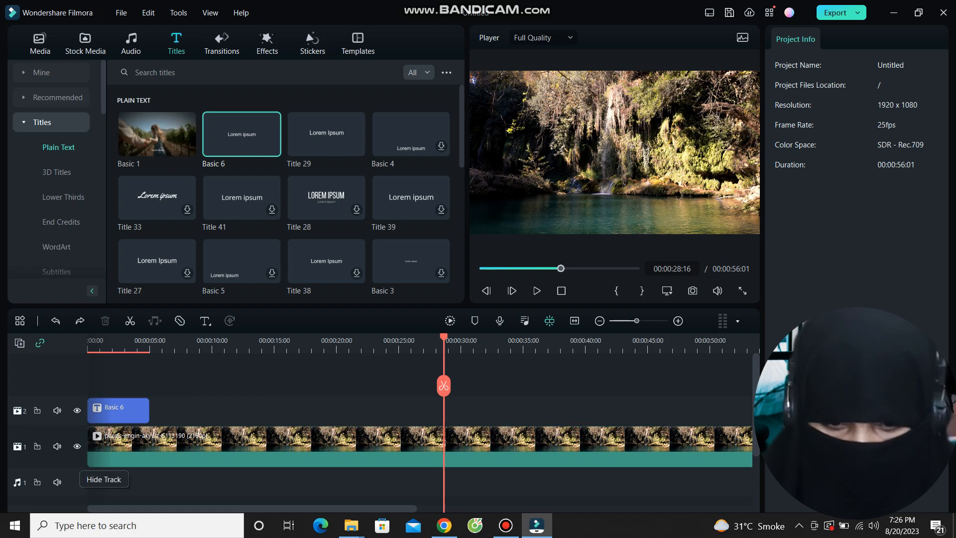
{"action": "left_click", "coordinate": [117, 409]}
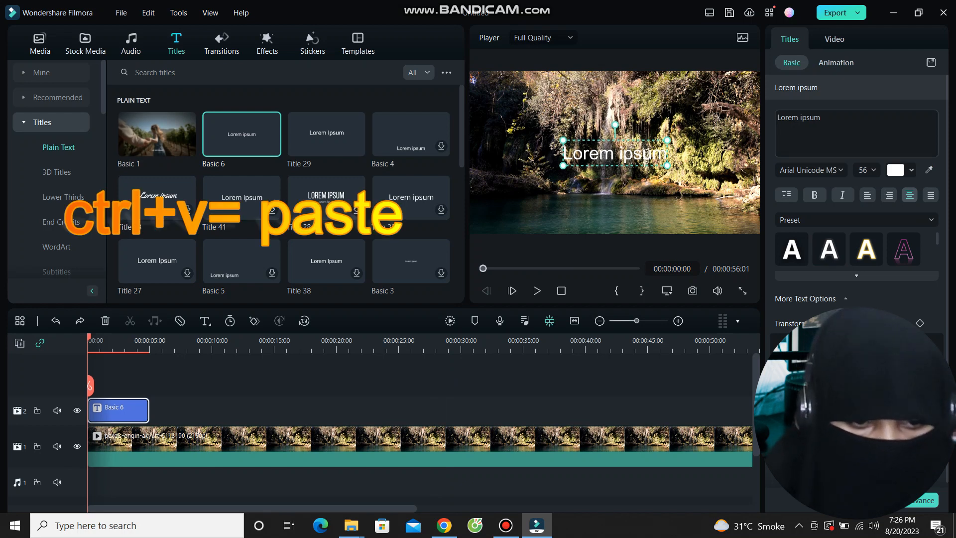
Replace the placeholder title text with the pasted Bismillah at font size 64.
{"action": "left_click", "coordinate": [776, 117]}
{"action": "key", "text": "ctrl+a"}
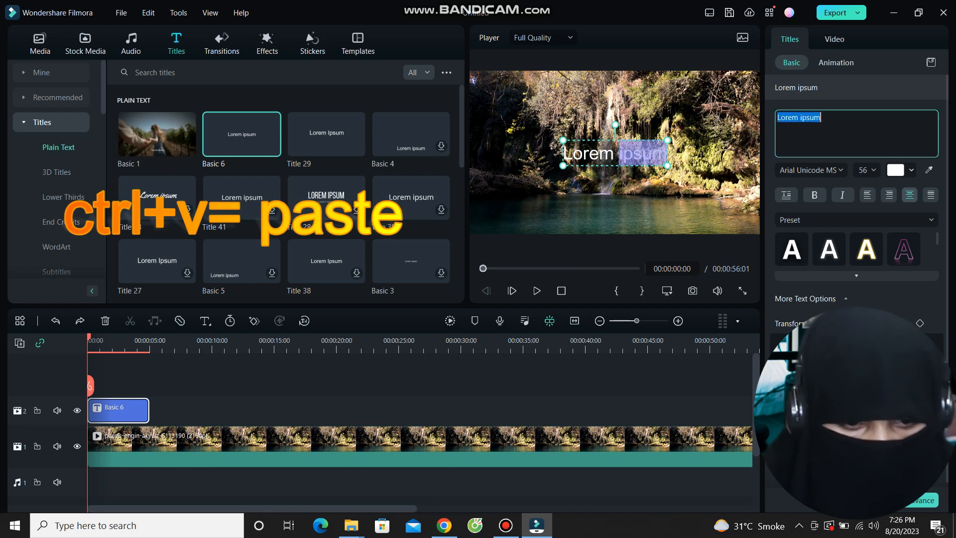
{"action": "type", "text": "بِسْمِ اللَّهِ الرَّحْمَنِ الرَّحِيمِ"}
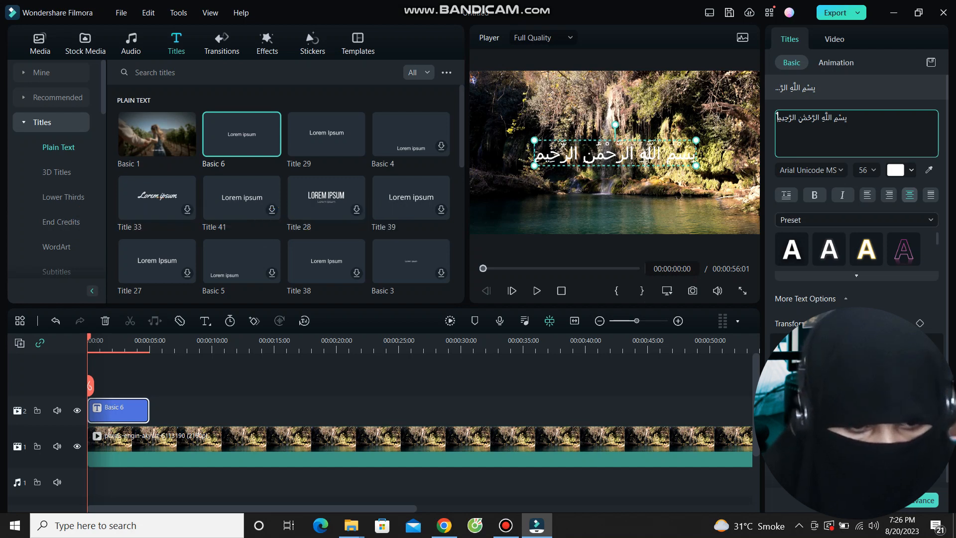
{"action": "left_click", "coordinate": [873, 170]}
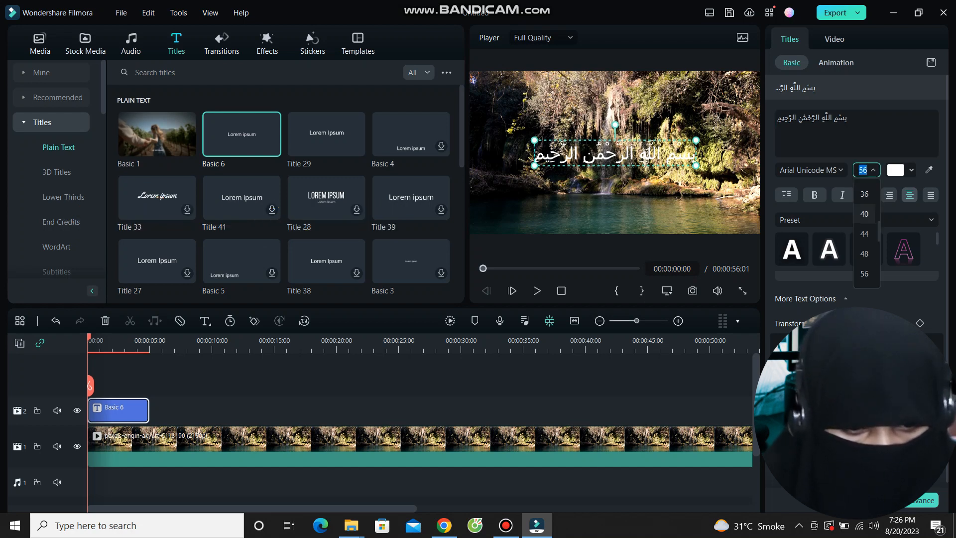
{"action": "left_click", "coordinate": [866, 234]}
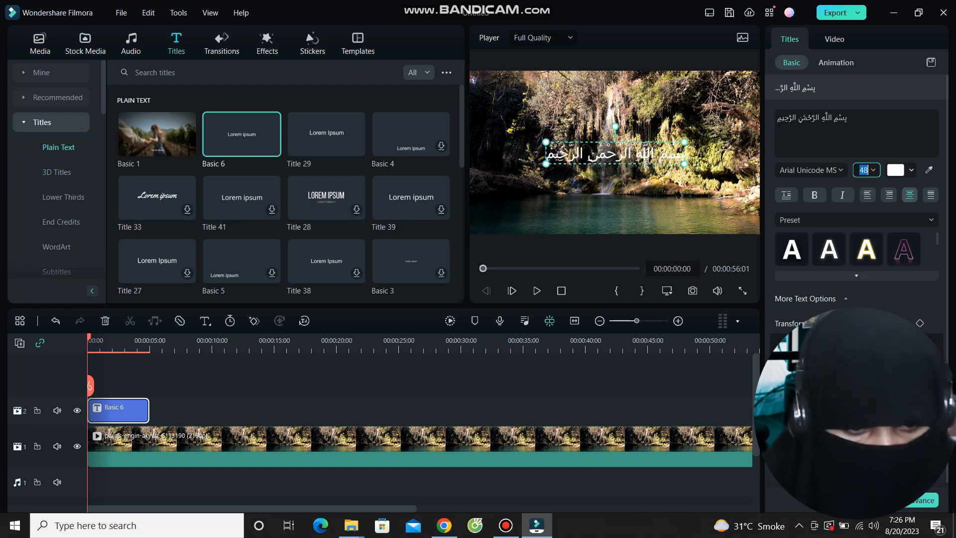
{"action": "left_click", "coordinate": [873, 170]}
{"action": "left_click", "coordinate": [866, 254]}
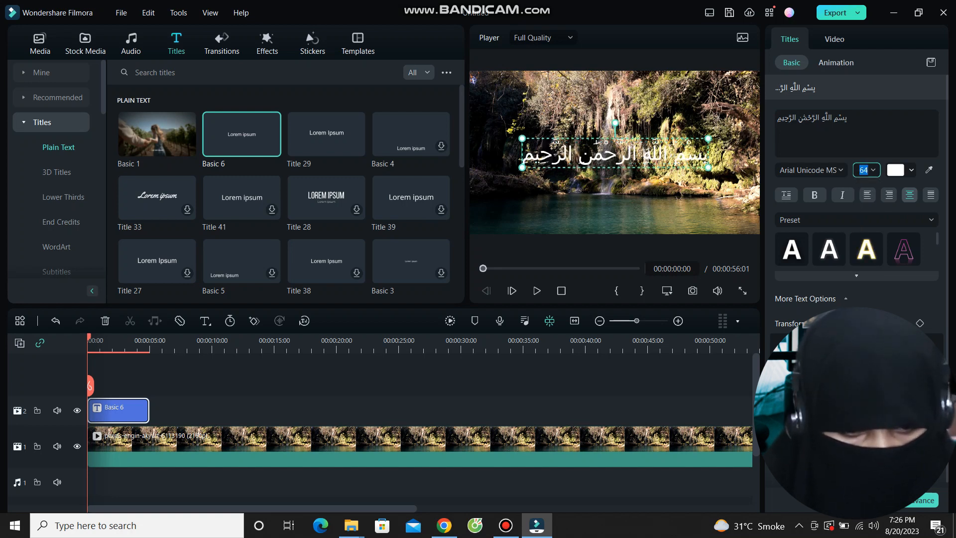
{"action": "left_click", "coordinate": [867, 249]}
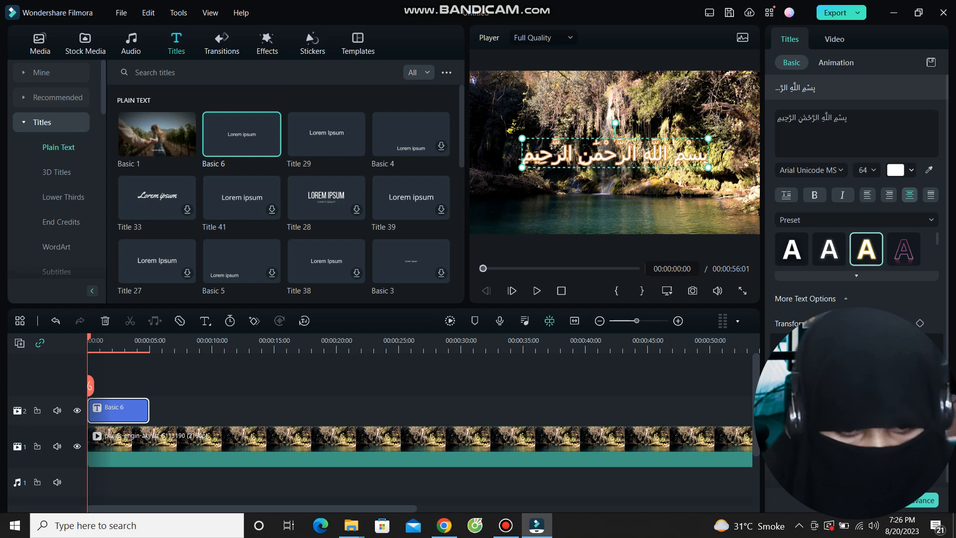
Move the title low in the frame and stretch it to about 47 seconds.
{"action": "left_click", "coordinate": [707, 204]}
{"action": "left_click_drag", "start_coordinate": [616, 155], "coordinate": [625, 209]}
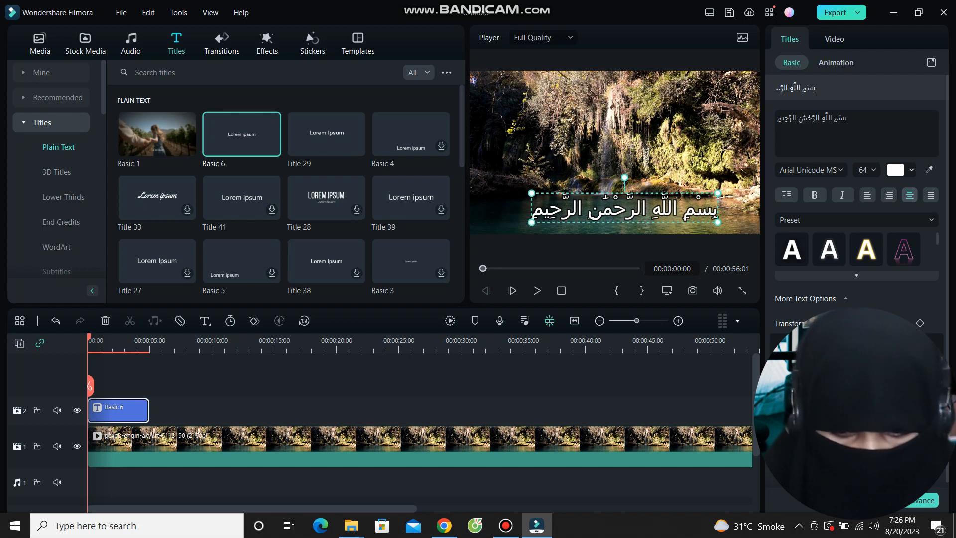
{"action": "left_click_drag", "start_coordinate": [149, 410], "coordinate": [693, 409]}
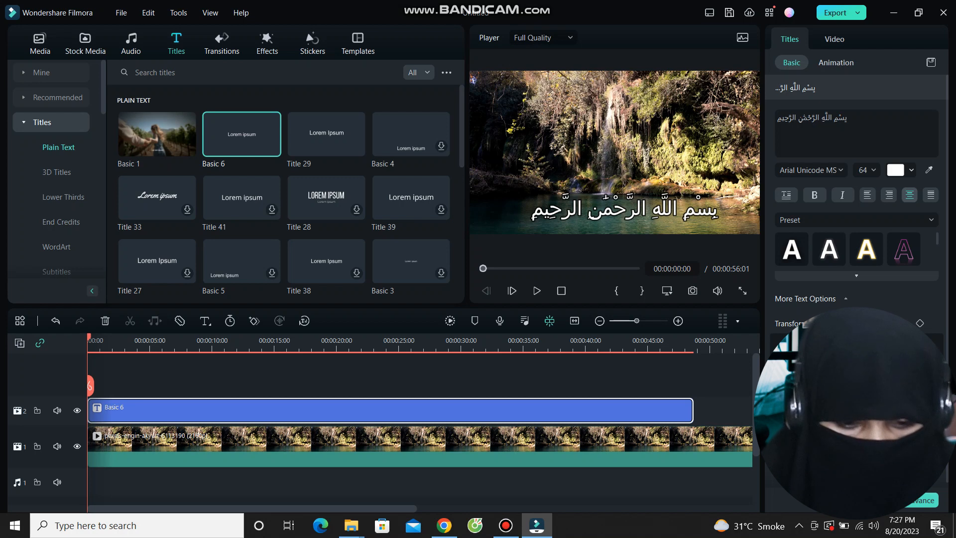
Split the Bismillah title at 00:00:08:02, 16:04 and 22:16, then bring up the Tanzil page.
{"action": "left_click_drag", "start_coordinate": [90, 386], "coordinate": [188, 386]}
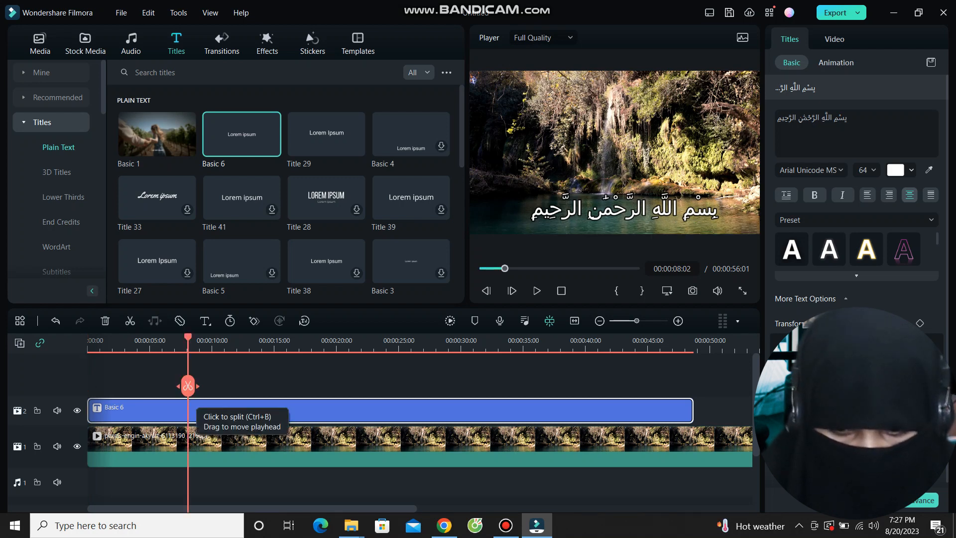
{"action": "left_click", "coordinate": [188, 386]}
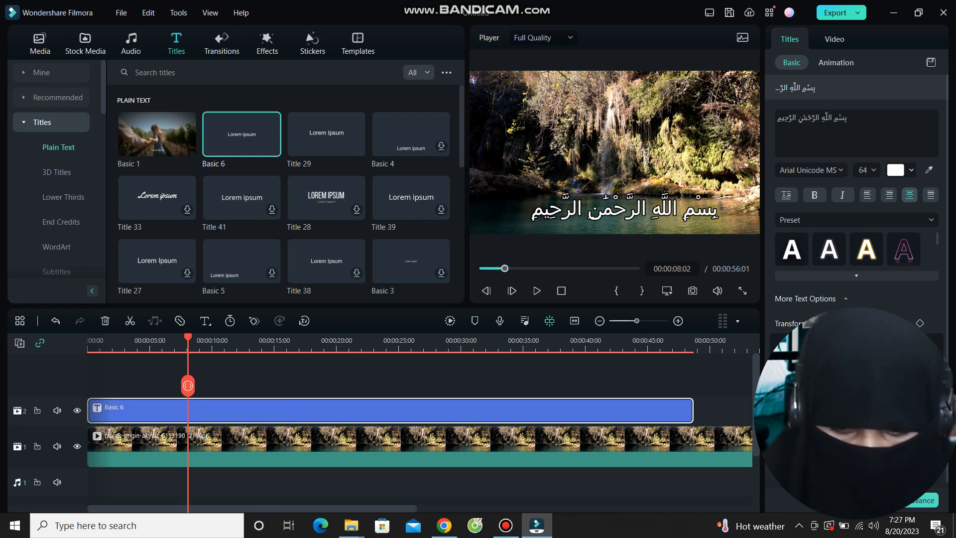
{"action": "left_click_drag", "start_coordinate": [188, 386], "coordinate": [482, 386]}
{"action": "left_click", "coordinate": [288, 386]}
{"action": "left_click", "coordinate": [369, 386]}
{"action": "key", "text": "alt+Tab"}
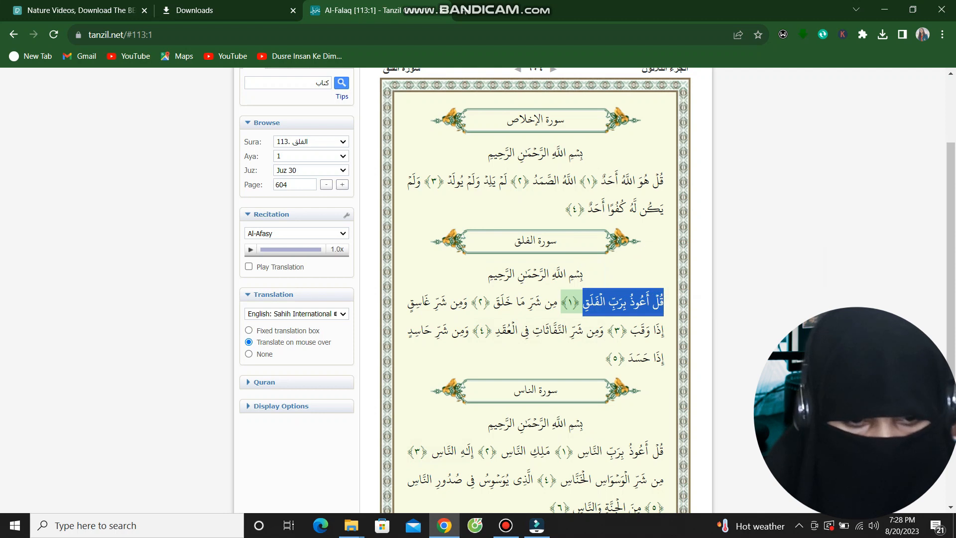
Replace the second title piece's Bismillah text with Al-Falaq's first verse and apply the second style preset.
{"action": "key", "text": "alt+Tab"}
{"action": "triple_click", "coordinate": [810, 118]}
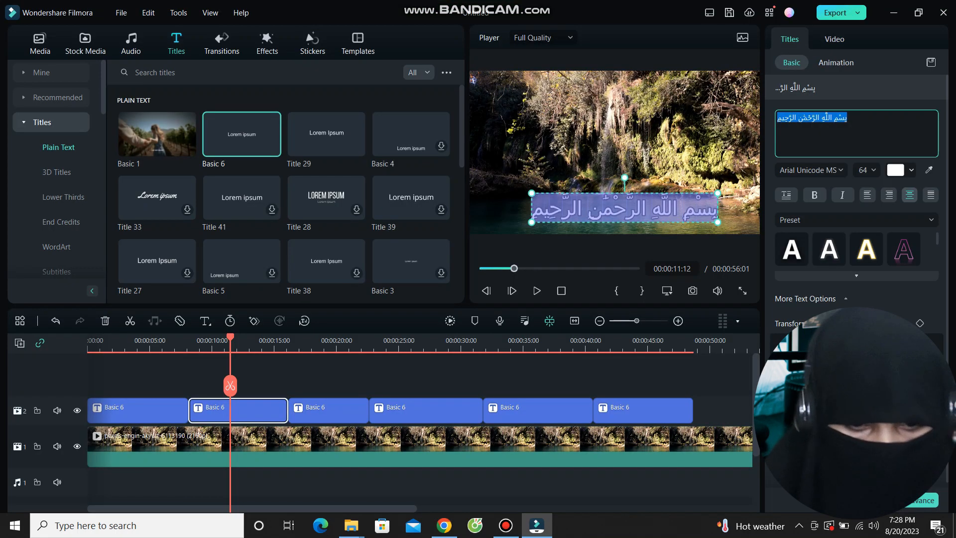
{"action": "type", "text": "قُلْ أَعُوذُ بِرَبِّ الْفَلَقِ"}
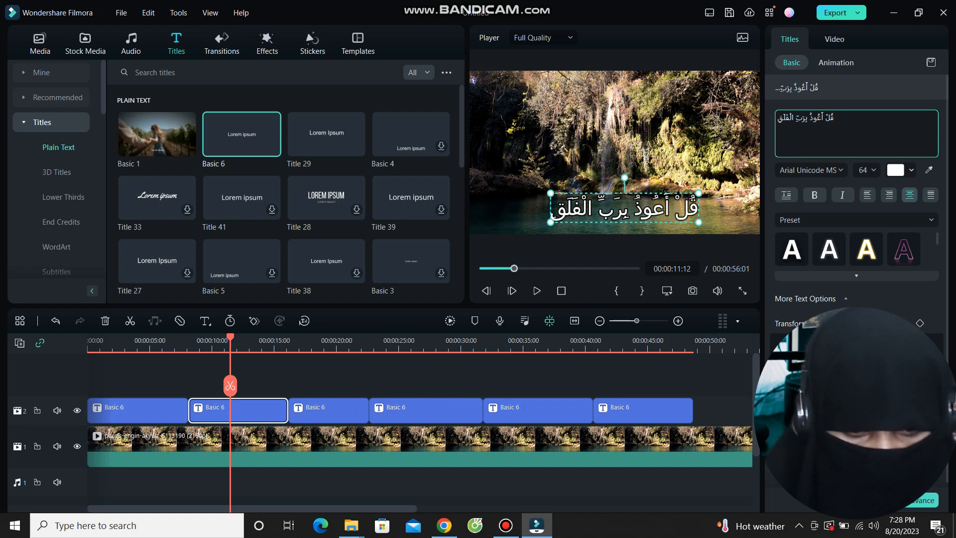
{"action": "left_click", "coordinate": [867, 249]}
{"action": "left_click", "coordinate": [829, 249]}
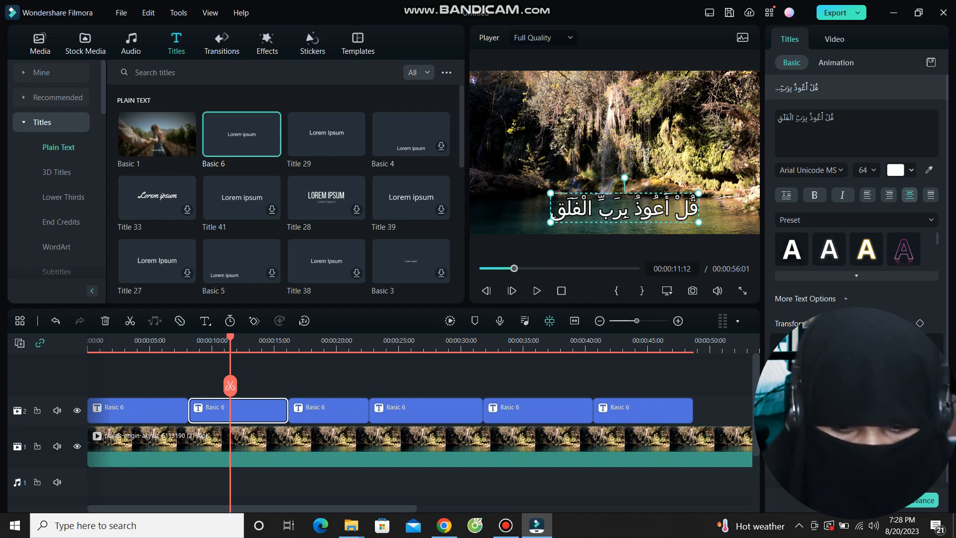
Paste Al-Falaq's second verse from Tanzil over the third title piece's text.
{"action": "left_click", "coordinate": [289, 411]}
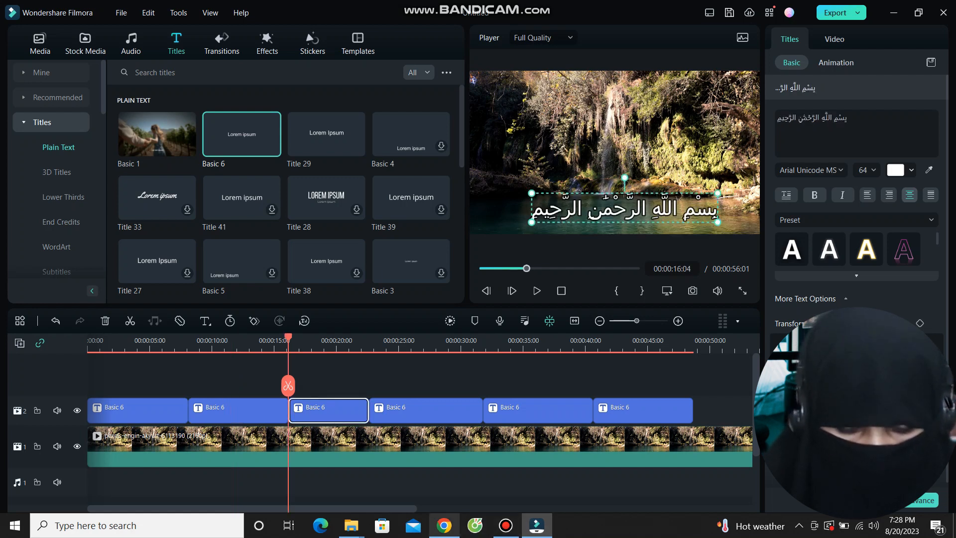
{"action": "left_click", "coordinate": [444, 526]}
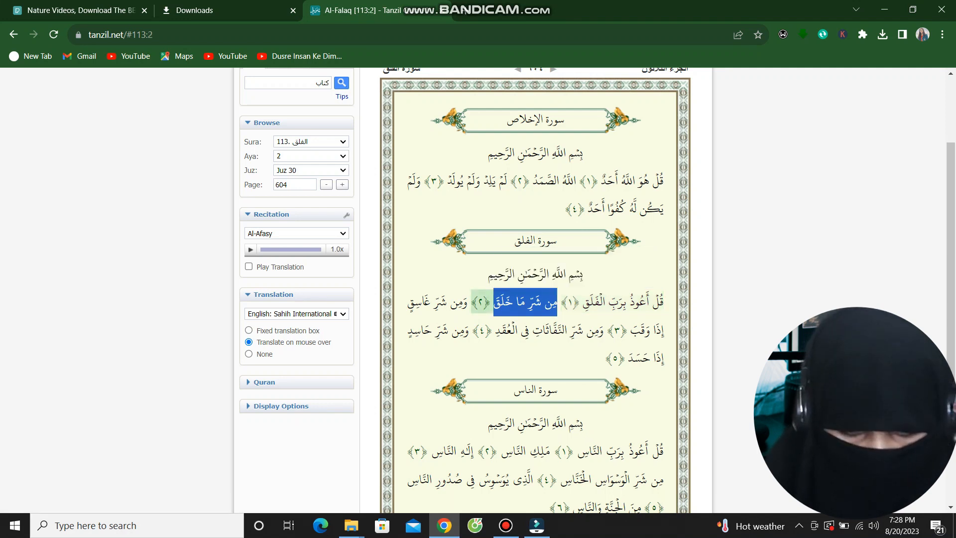
{"action": "left_click", "coordinate": [537, 525]}
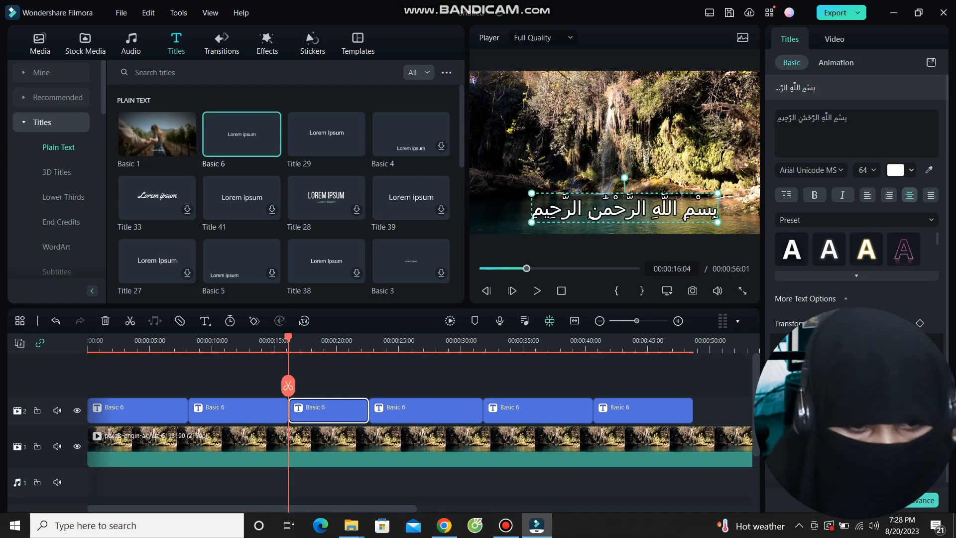
{"action": "left_click", "coordinate": [842, 119]}
{"action": "double_click", "coordinate": [841, 118]}
{"action": "double_click", "coordinate": [841, 119]}
{"action": "double_click", "coordinate": [842, 119]}
{"action": "left_click_drag", "start_coordinate": [841, 119], "coordinate": [777, 115]}
{"action": "type", "text": "مِن شَرِّ مَا خَلَقَ"}
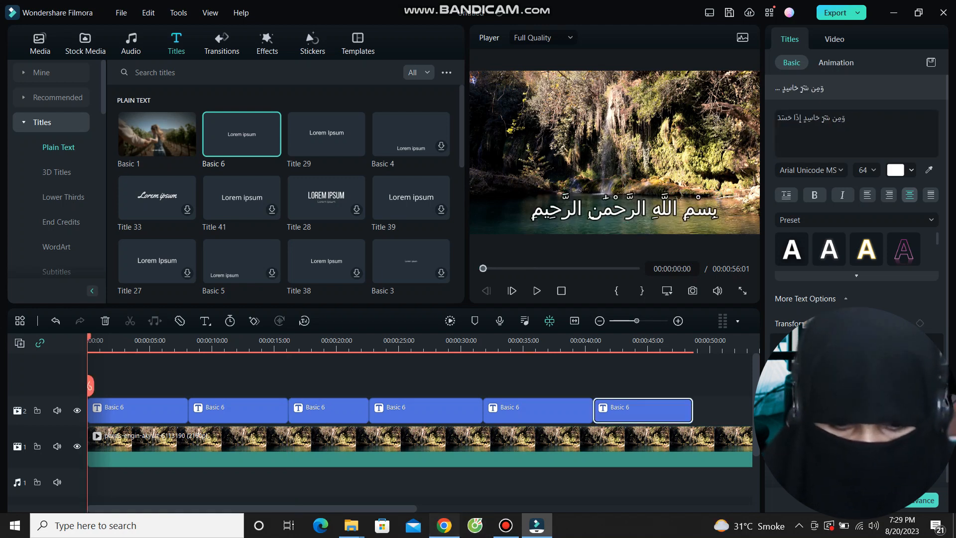
{"action": "left_click", "coordinate": [444, 525]}
Search for 'Quranic aduio' in a new Chrome tab.
{"action": "key", "text": "ctrl+t"}
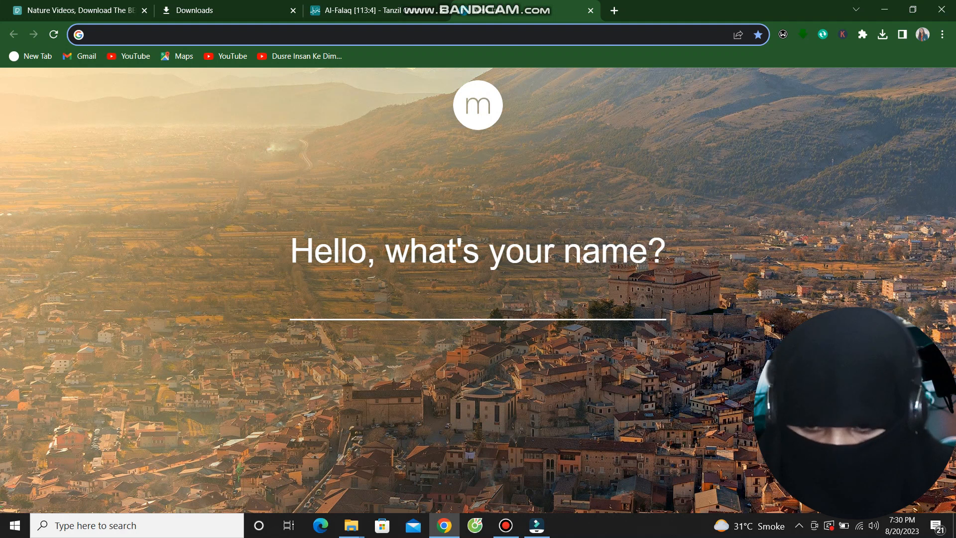
{"action": "type", "text": "Quranic aduio"}
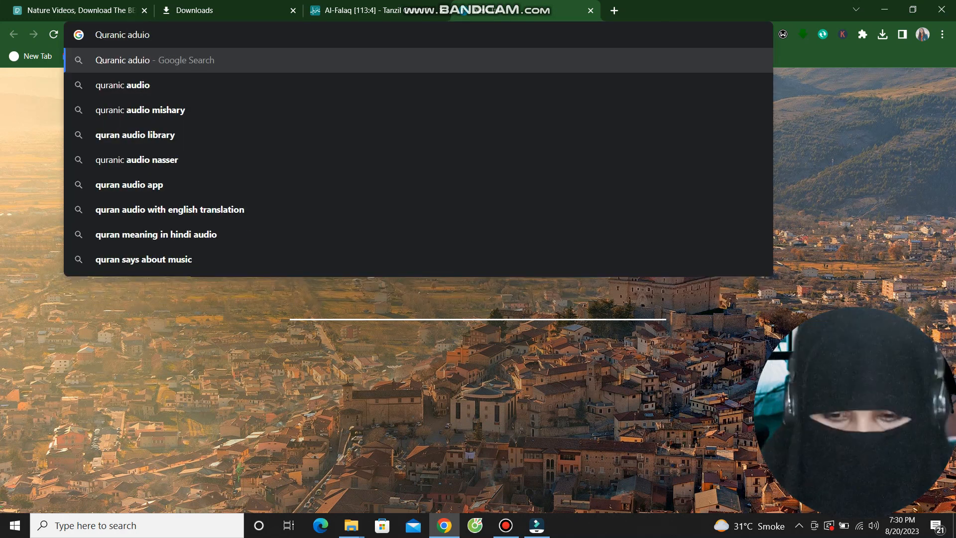
{"action": "key", "text": "Return"}
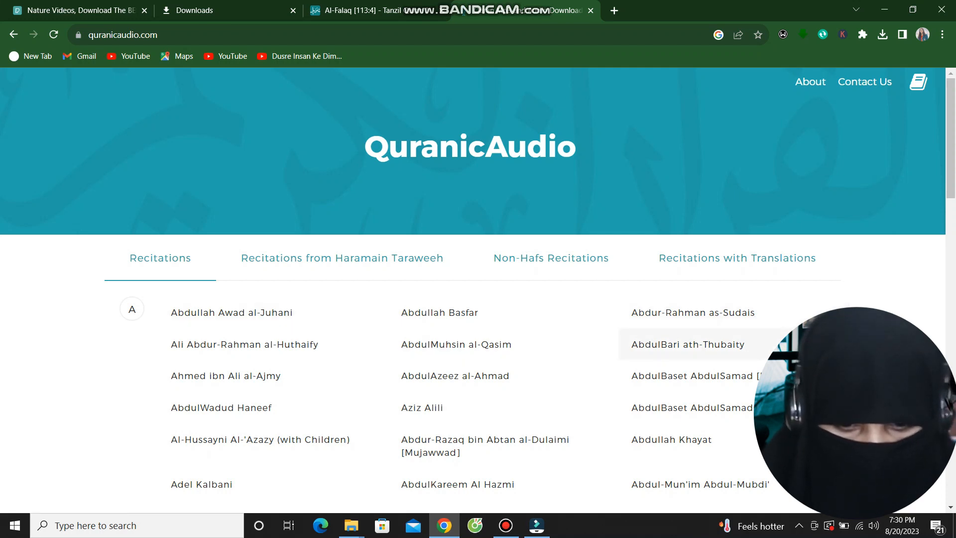
Open Ali Hajjaj Alsouasi's QuranicAudio recitations and download Surat Al-Falaq (113).
{"action": "scroll", "coordinate": [503, 344], "scroll_direction": "down", "scroll_amount": 5}
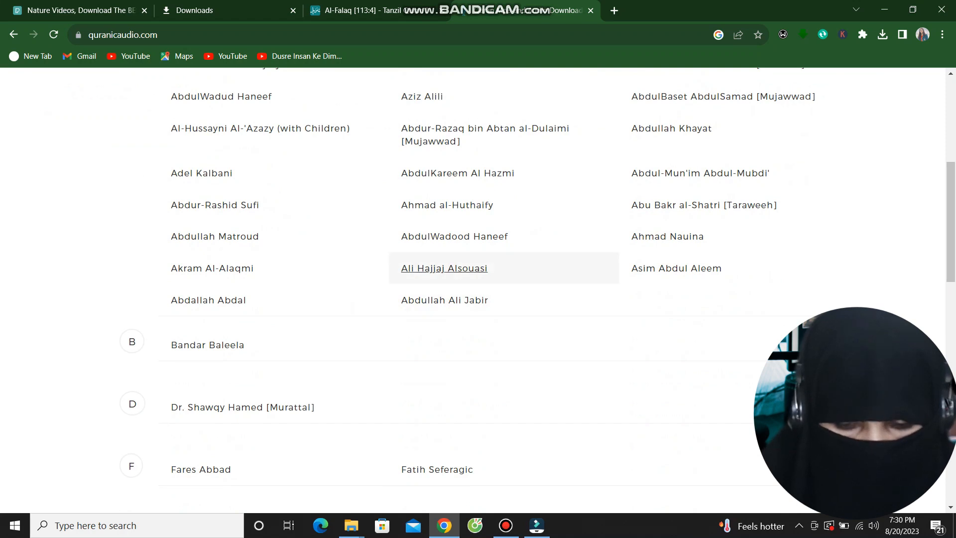
{"action": "left_click", "coordinate": [443, 269]}
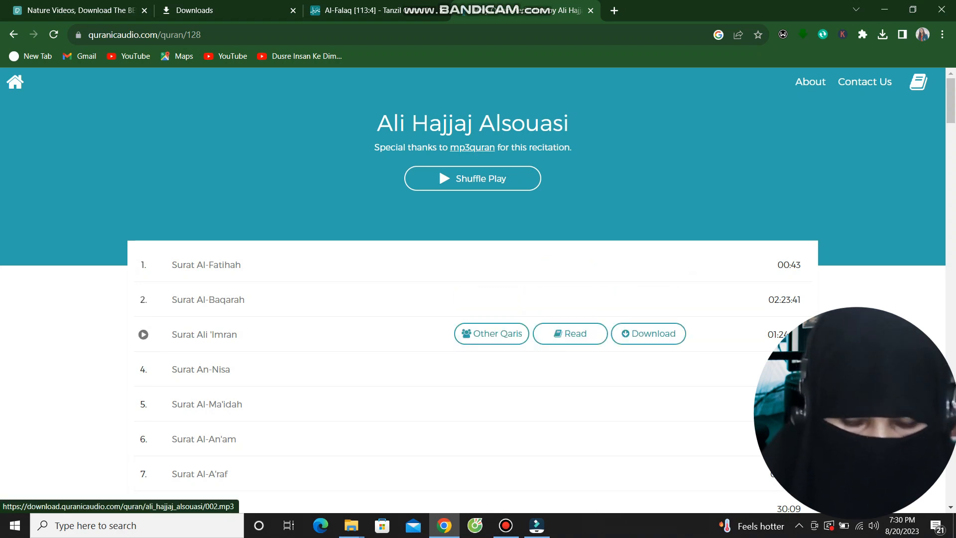
{"action": "scroll", "coordinate": [647, 299], "scroll_direction": "down", "scroll_amount": 6}
{"action": "scroll", "coordinate": [573, 249], "scroll_direction": "down", "scroll_amount": 20}
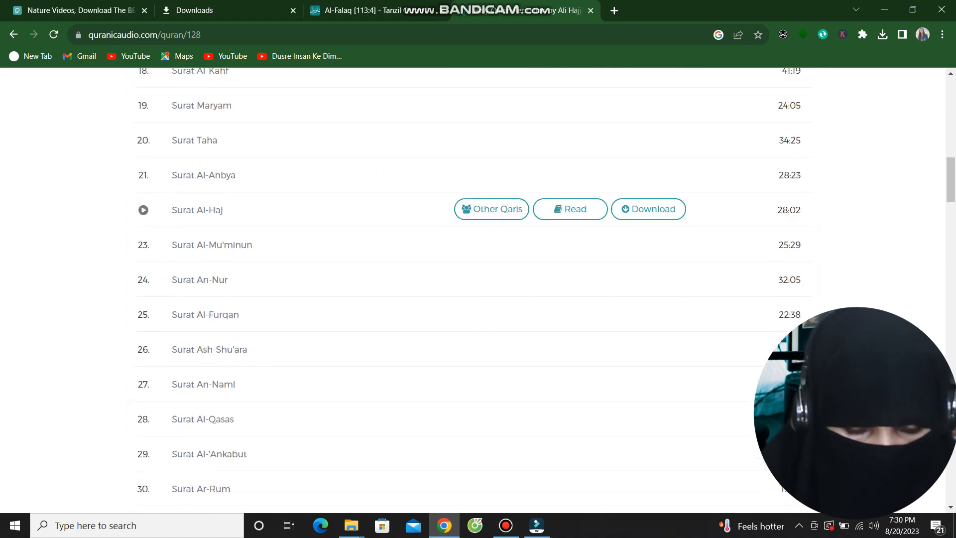
{"action": "scroll", "coordinate": [572, 299], "scroll_direction": "down", "scroll_amount": 20}
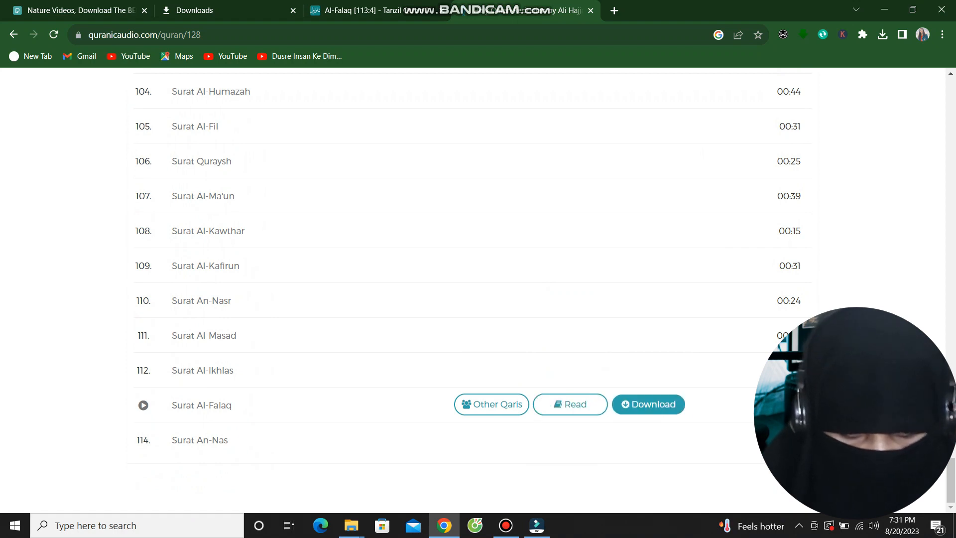
{"action": "left_click", "coordinate": [648, 404]}
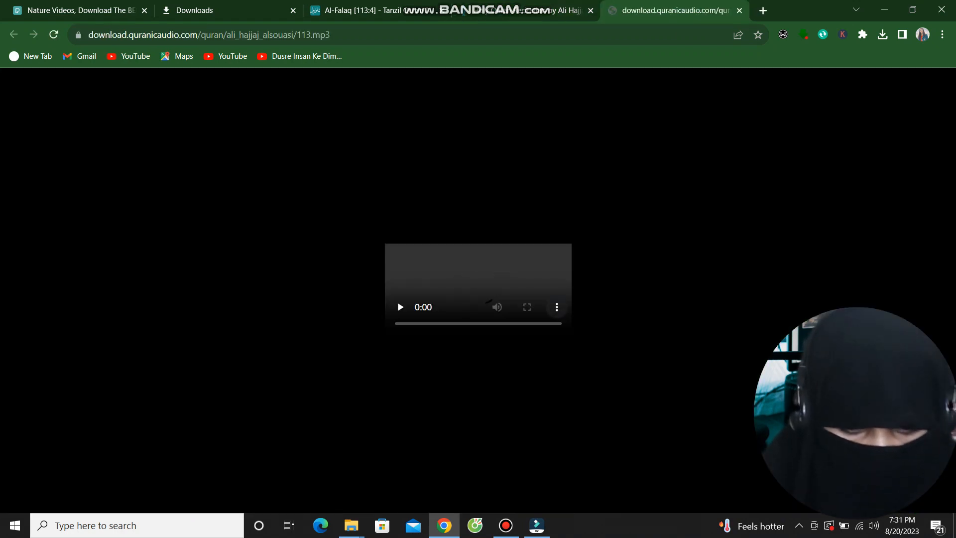
Save the recitation as 113.mp3 in Downloads and return to Filmora's media library.
{"action": "left_click", "coordinate": [555, 320]}
{"action": "left_click", "coordinate": [482, 284]}
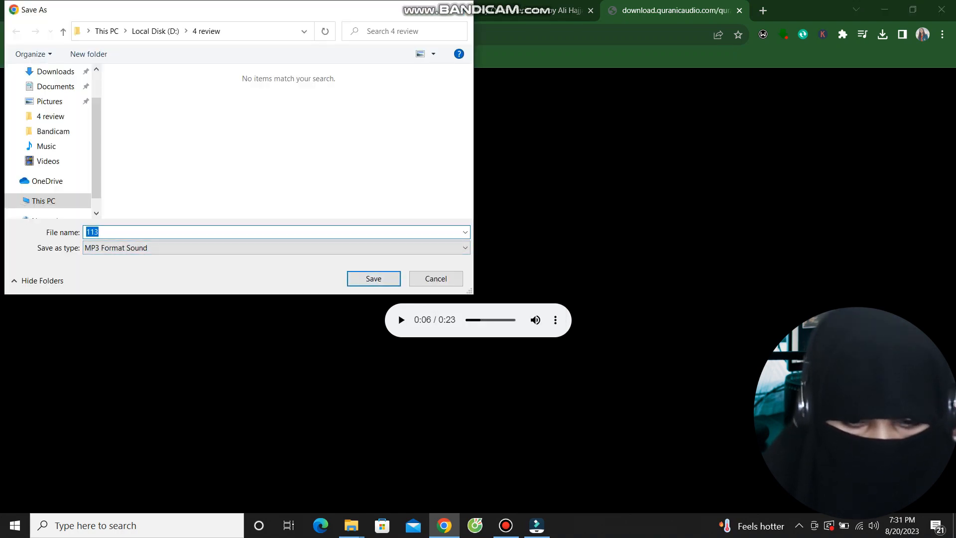
{"action": "left_click", "coordinate": [56, 71]}
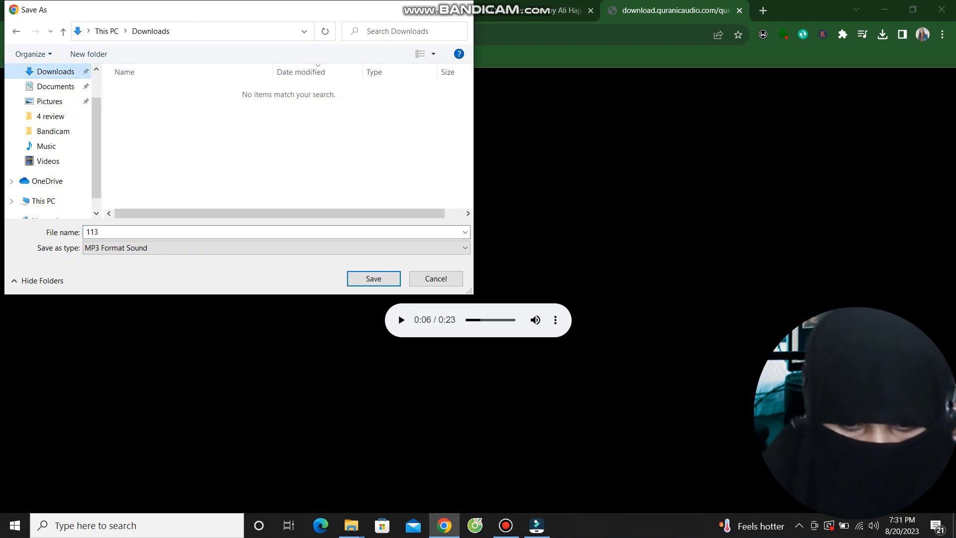
{"action": "left_click", "coordinate": [373, 278]}
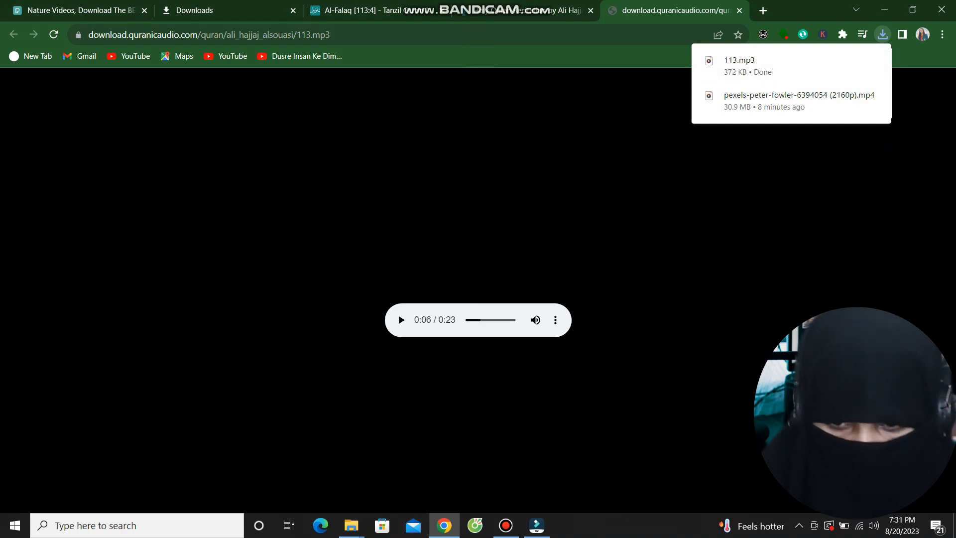
{"action": "left_click", "coordinate": [536, 526]}
{"action": "left_click", "coordinate": [40, 44]}
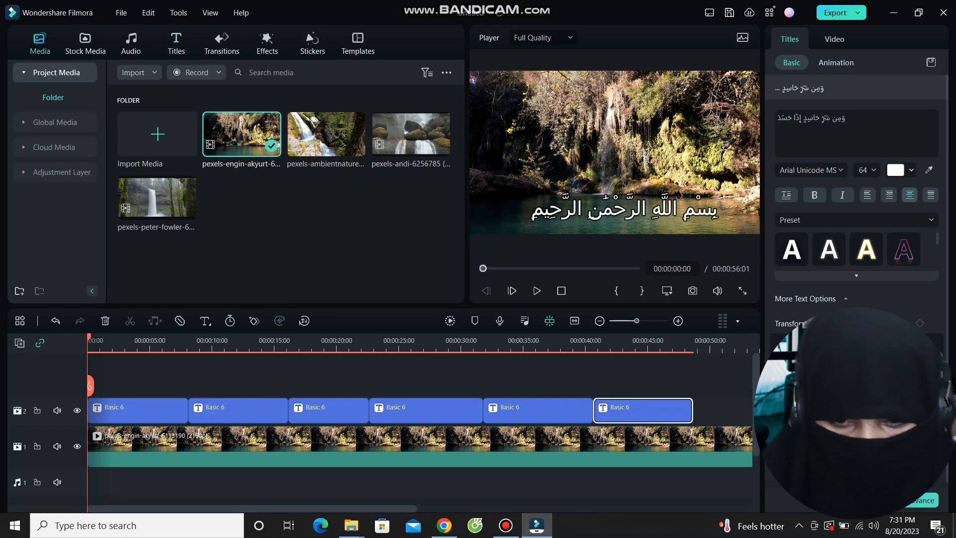
Import 113.mp3 from Downloads and place it on audio track 1 at 00:00.
{"action": "left_click", "coordinate": [158, 135]}
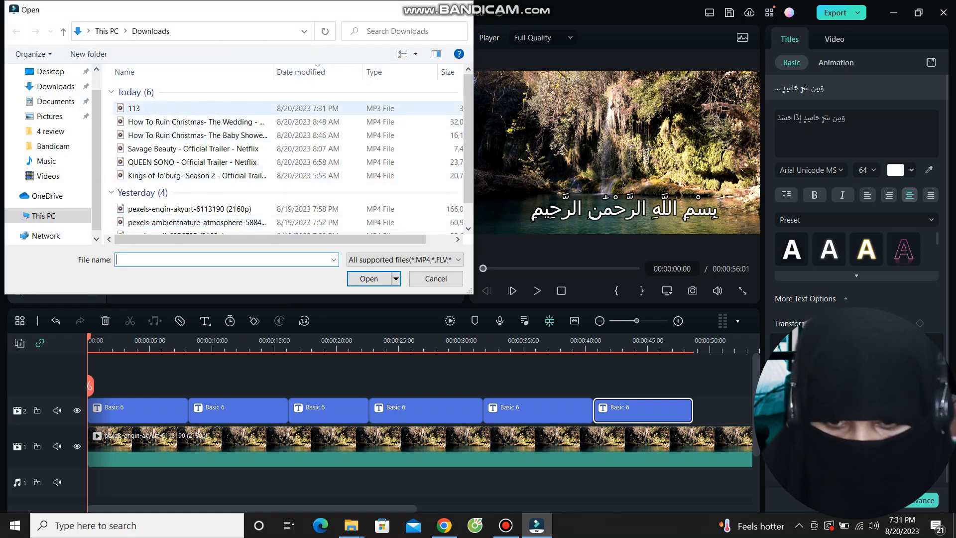
{"action": "left_click", "coordinate": [134, 108]}
{"action": "left_click", "coordinate": [369, 278]}
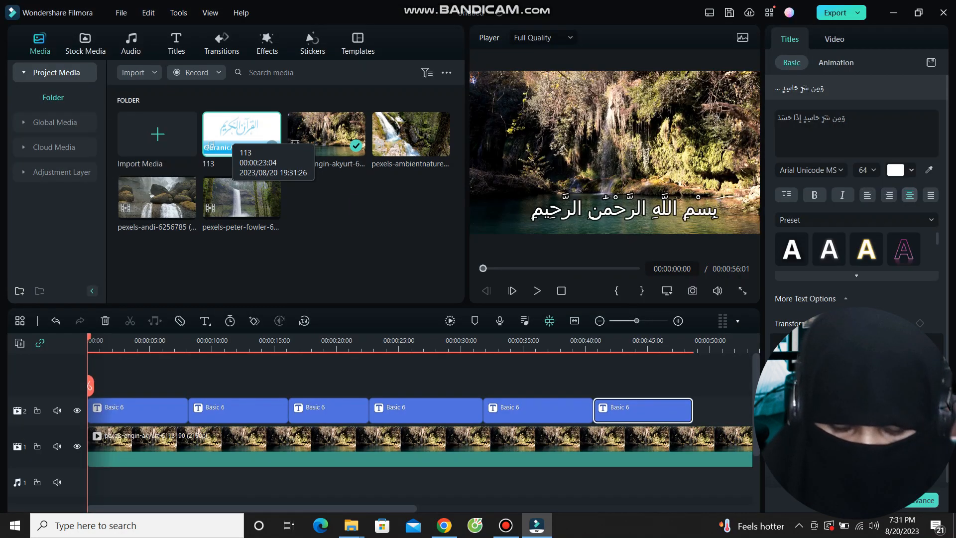
{"action": "left_click_drag", "start_coordinate": [242, 134], "coordinate": [91, 482]}
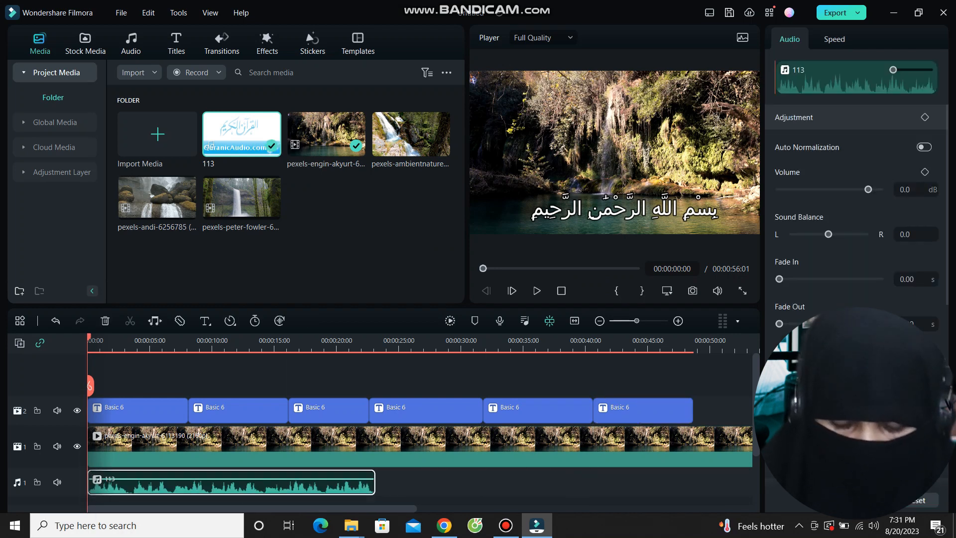
{"action": "scroll", "coordinate": [419, 438], "scroll_direction": "up", "scroll_amount": 3}
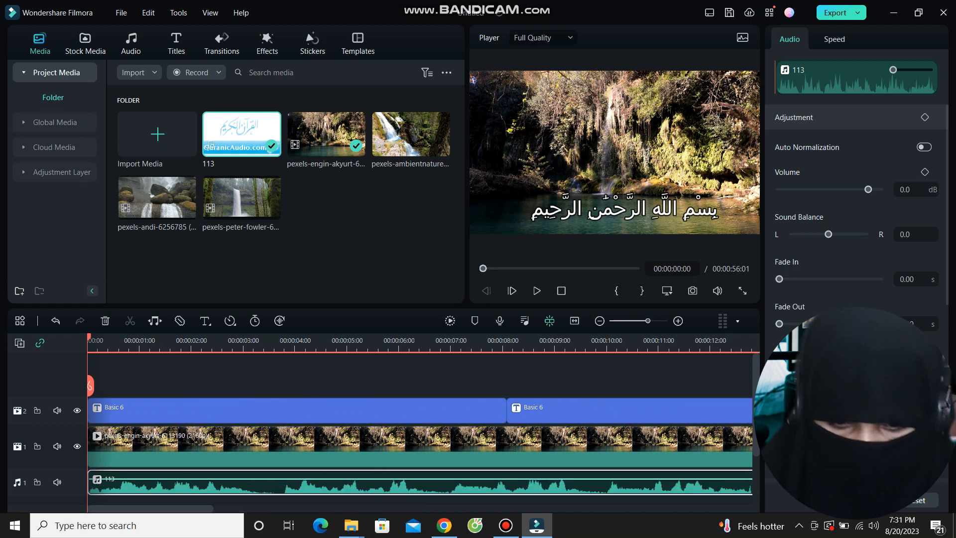
Shorten the basmala title so it ends where the recited basmala ends.
{"action": "key", "text": "space"}
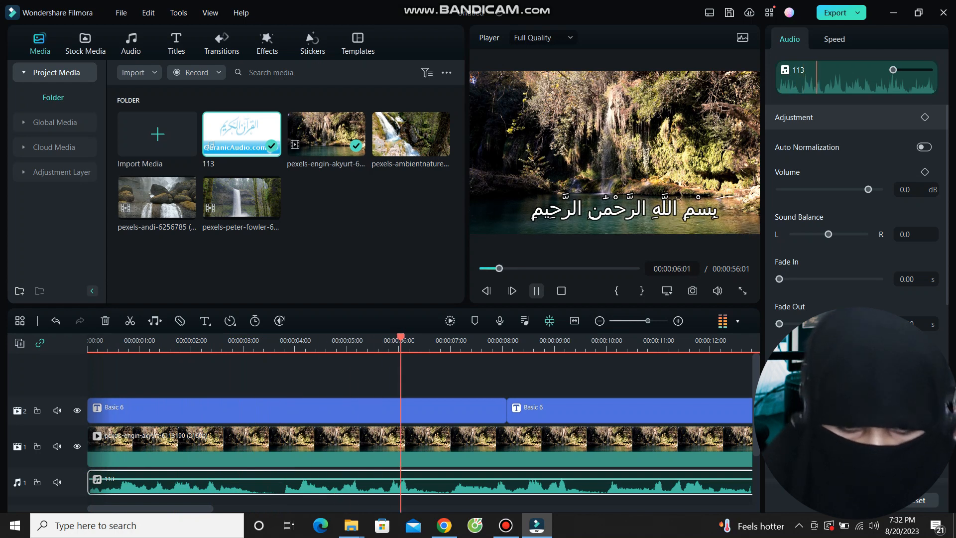
{"action": "key", "text": "space"}
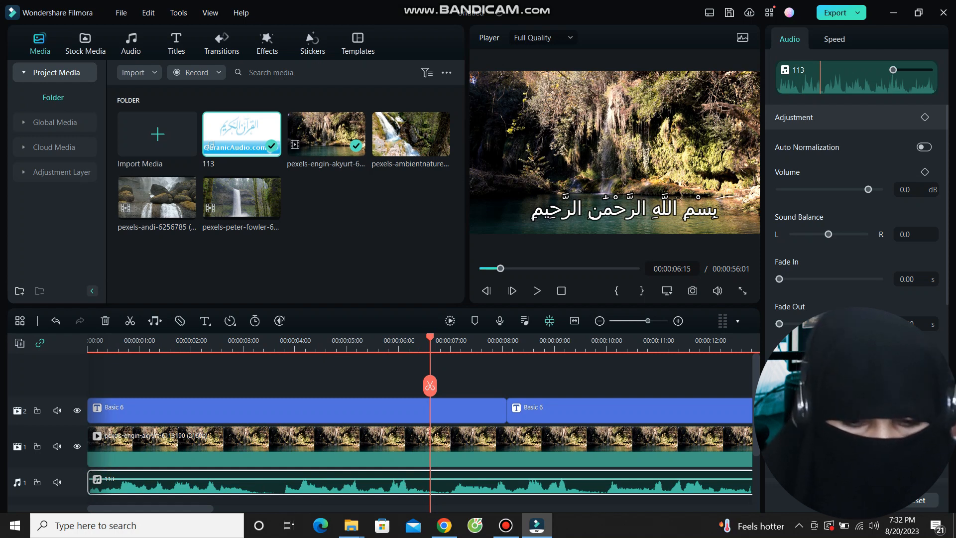
{"action": "key", "text": "Home"}
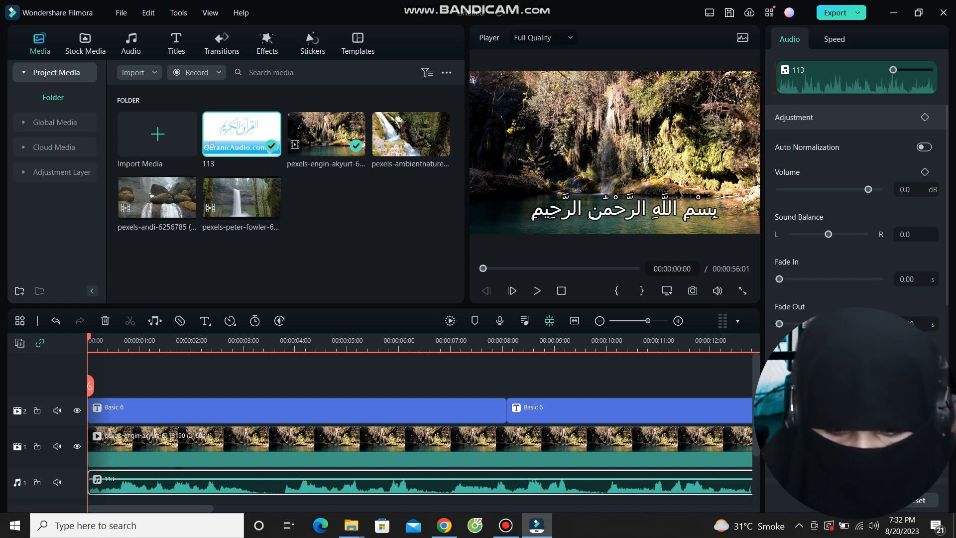
{"action": "left_click_drag", "start_coordinate": [90, 385], "coordinate": [272, 385]}
{"action": "left_click", "coordinate": [289, 411]}
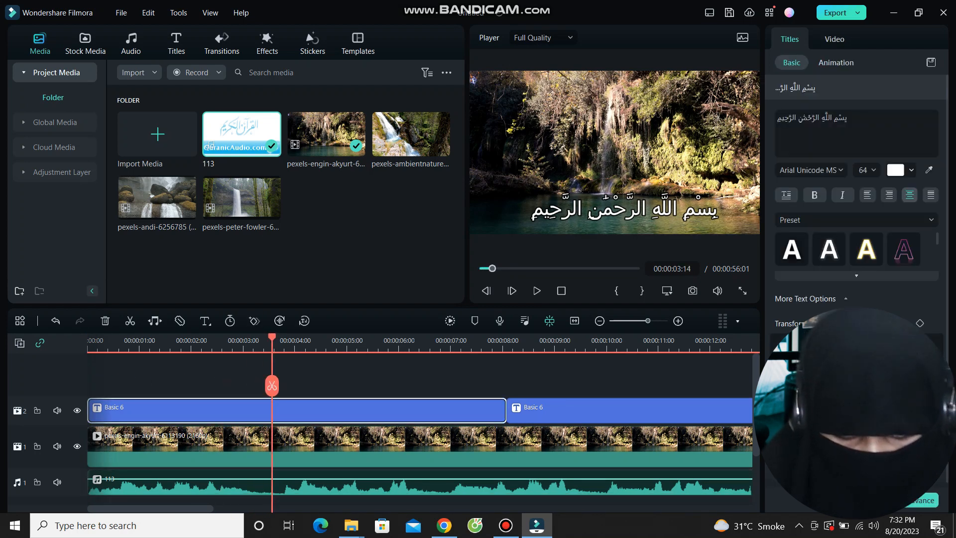
{"action": "left_click_drag", "start_coordinate": [505, 411], "coordinate": [271, 411]}
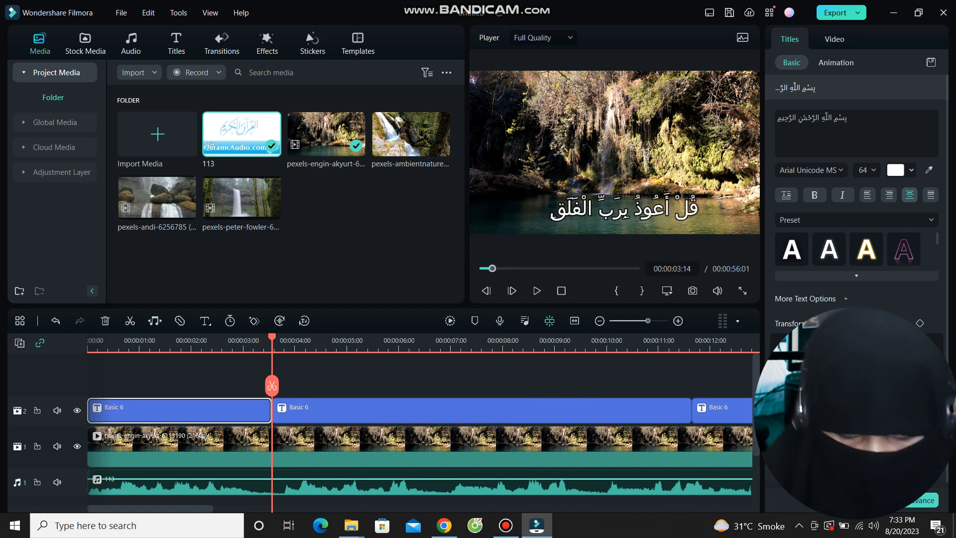
Trim the second and fifth verse titles to their recited verses, the fifth ending at 00:00:19:00.
{"action": "left_click_drag", "start_coordinate": [272, 338], "coordinate": [88, 338]}
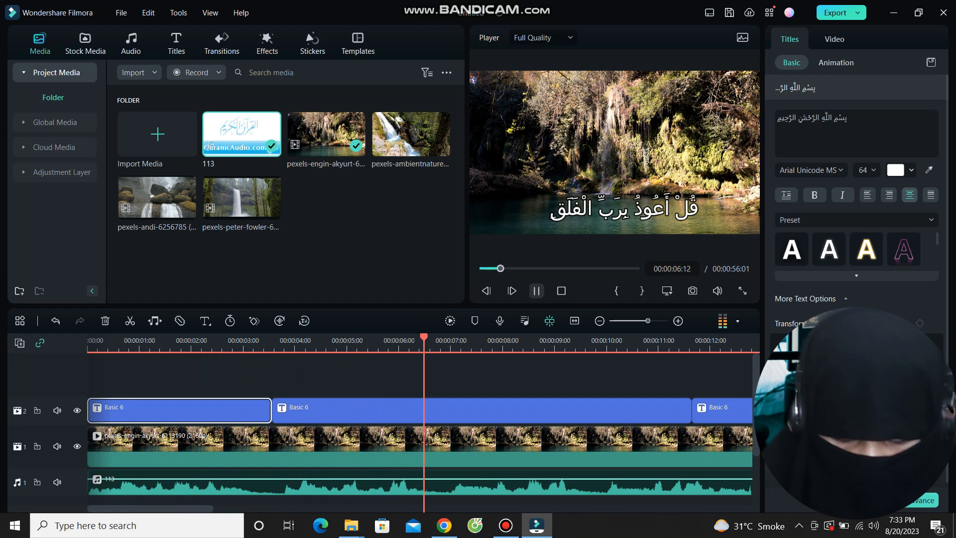
{"action": "key", "text": "space"}
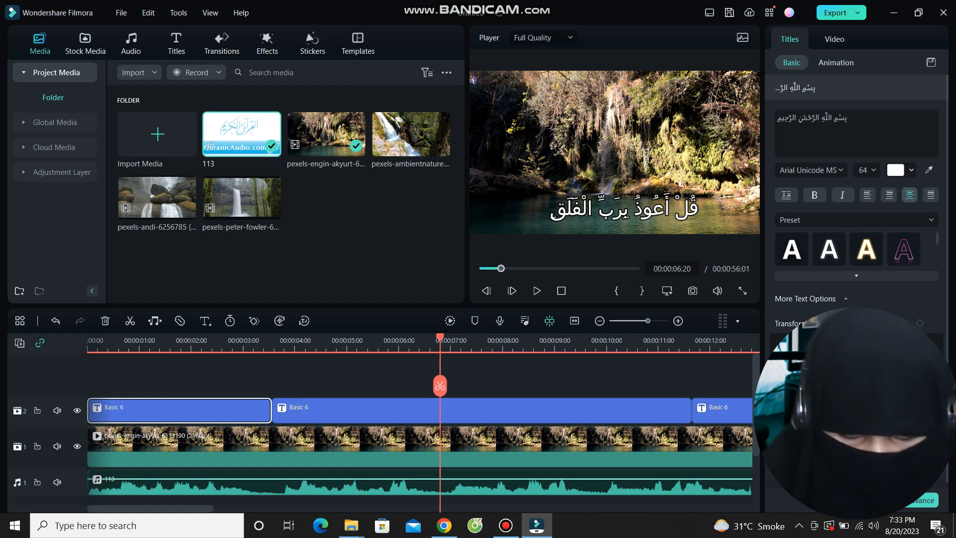
{"action": "left_click", "coordinate": [482, 410]}
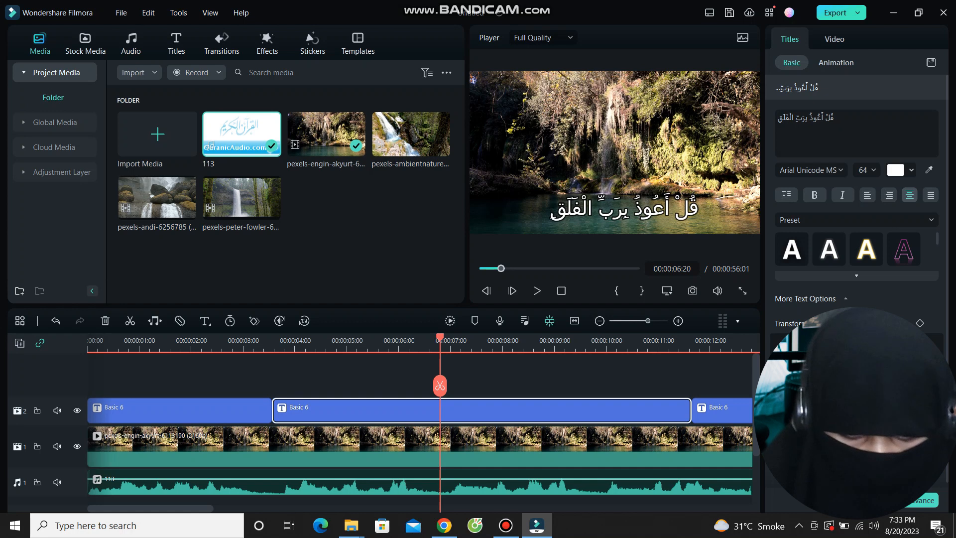
{"action": "left_click_drag", "start_coordinate": [690, 411], "coordinate": [439, 411]}
{"action": "key", "text": "space"}
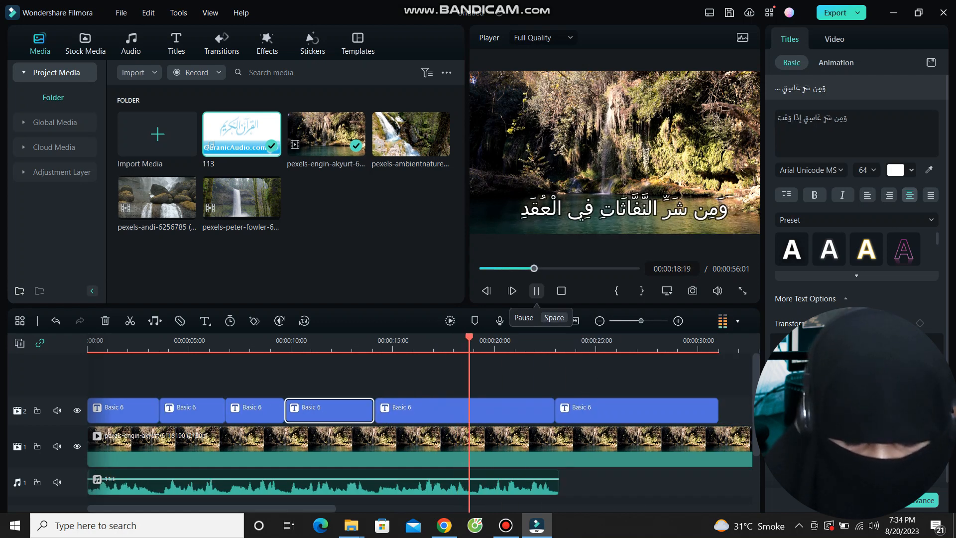
{"action": "left_click", "coordinate": [537, 290]}
{"action": "left_click", "coordinate": [498, 411]}
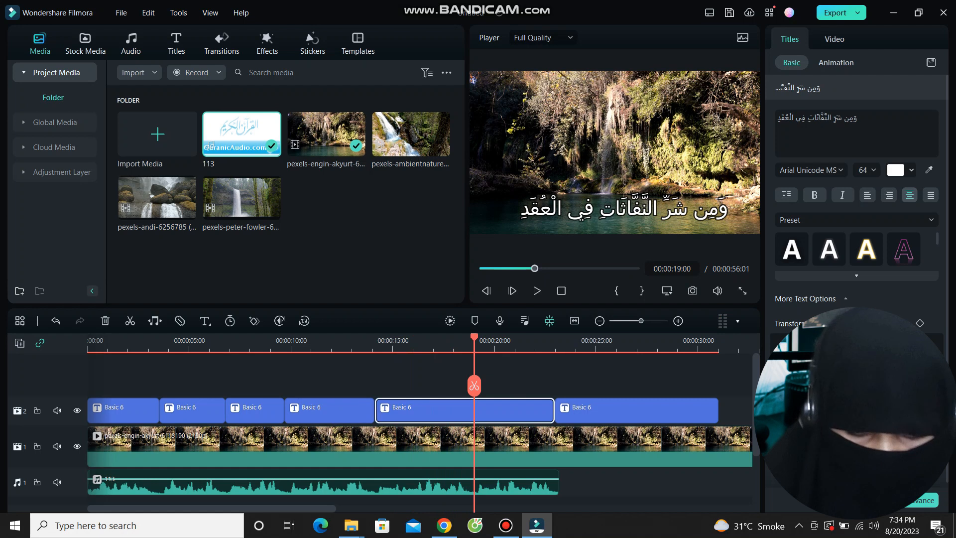
{"action": "left_click_drag", "start_coordinate": [553, 411], "coordinate": [474, 412]}
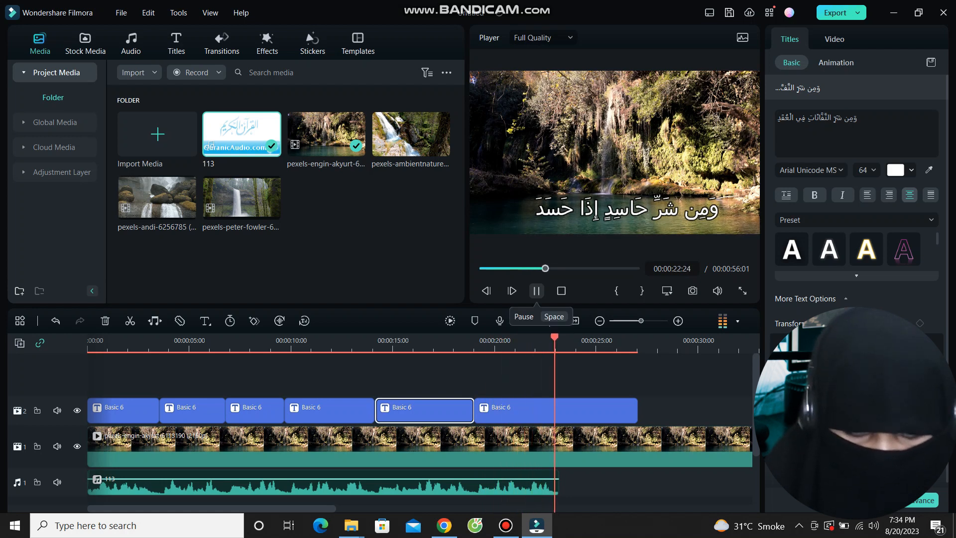
Split the waterfall clip just after the recitation ends, at 00:00:24:01.
{"action": "left_click", "coordinate": [537, 290]}
{"action": "mouse_move", "coordinate": [576, 385]}
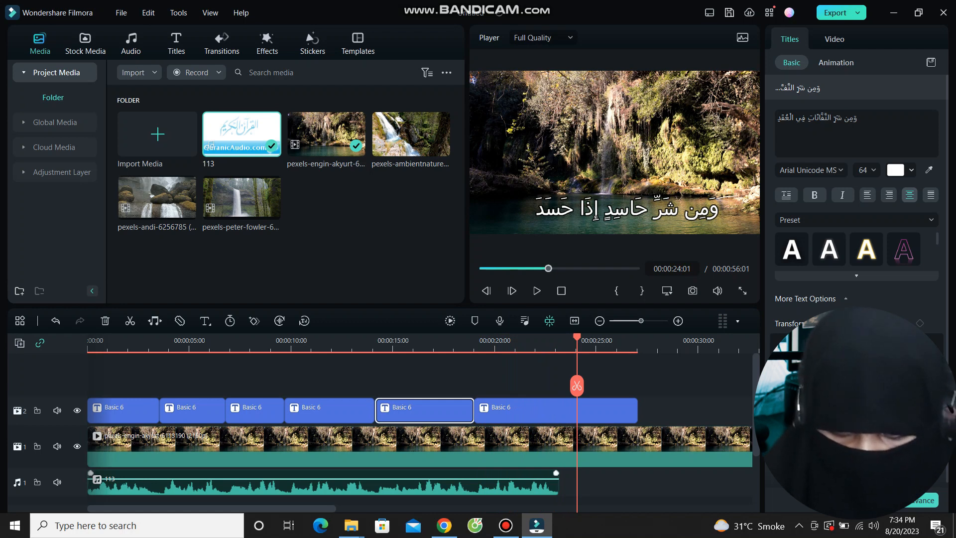
{"action": "left_click", "coordinate": [576, 385]}
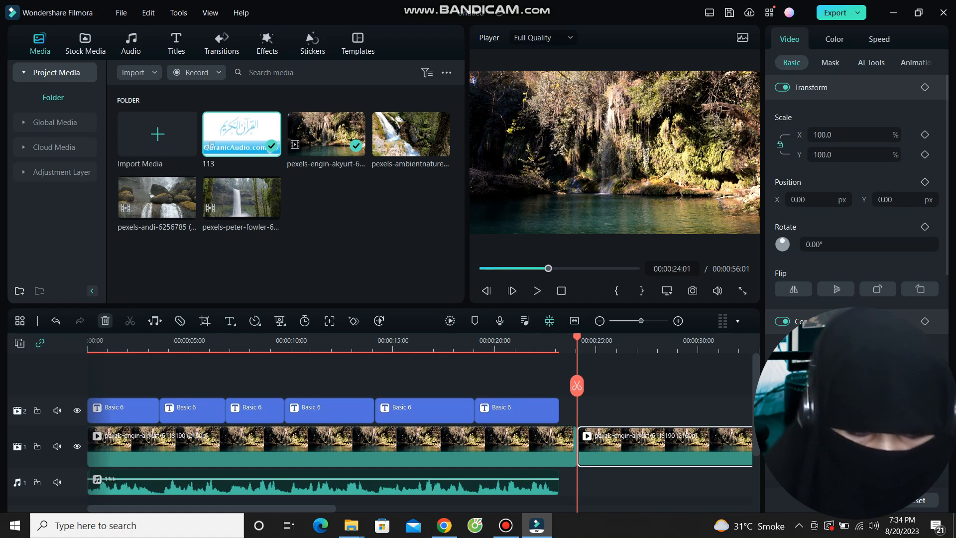
Delete the footage past the split, end the waterfall clip at 00:00:23:04, and preview.
{"action": "left_click", "coordinate": [106, 320]}
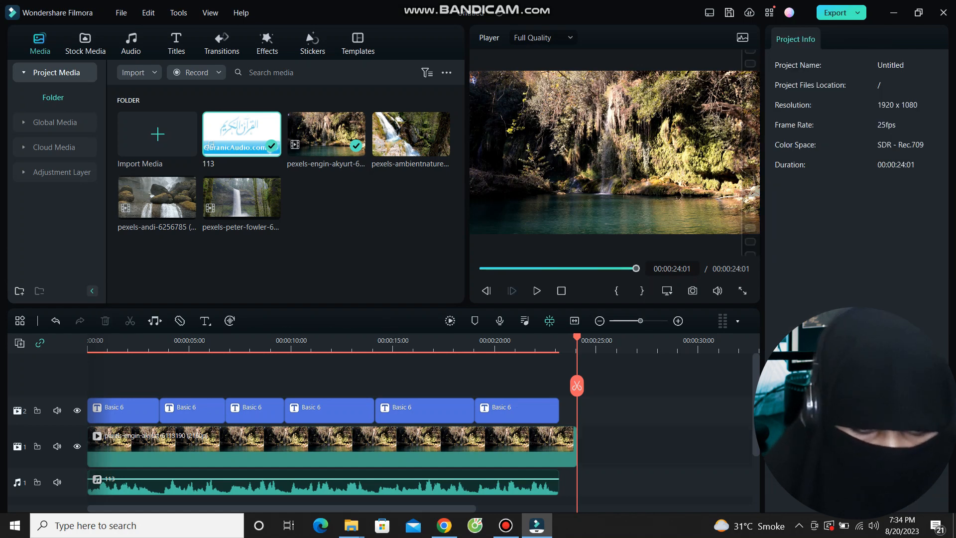
{"action": "left_click_drag", "start_coordinate": [576, 445], "coordinate": [559, 448]}
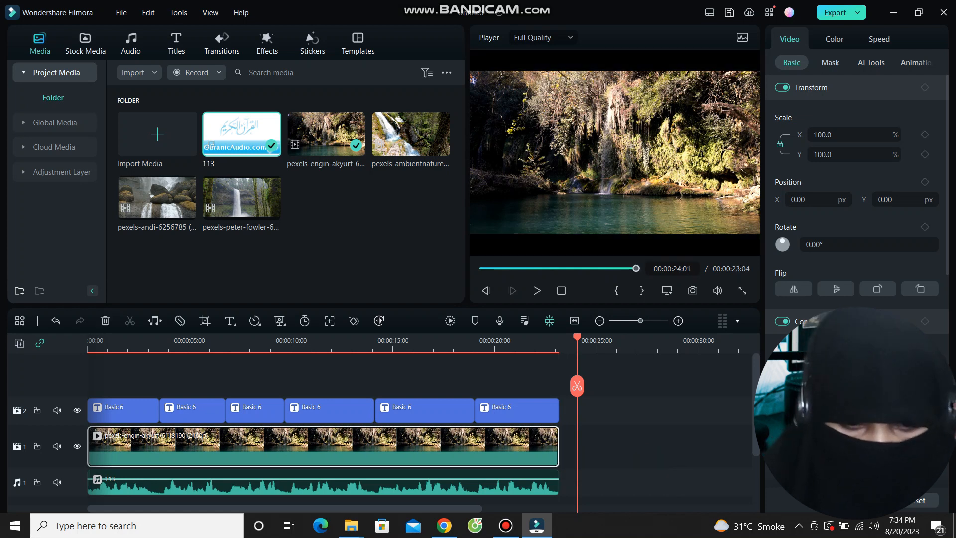
{"action": "key", "text": "space"}
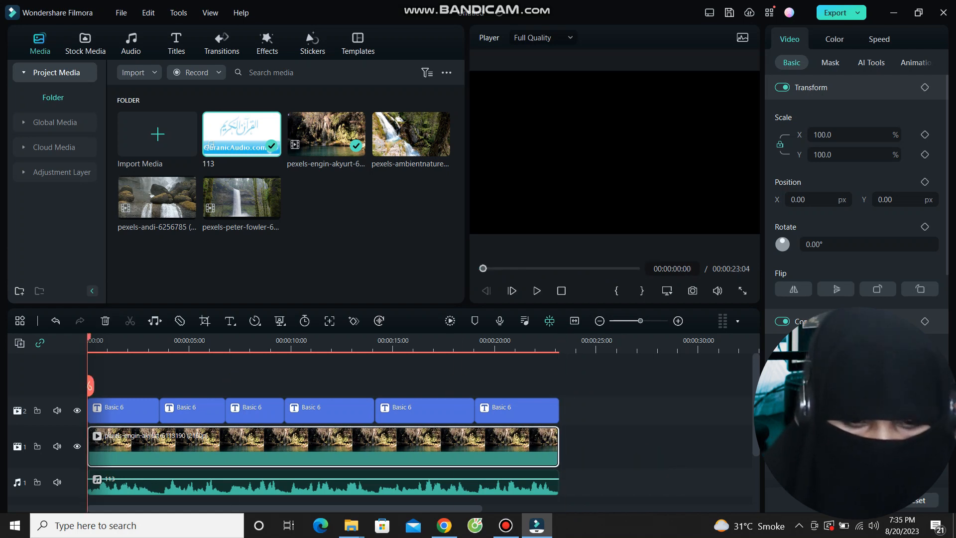
{"action": "key", "text": "space"}
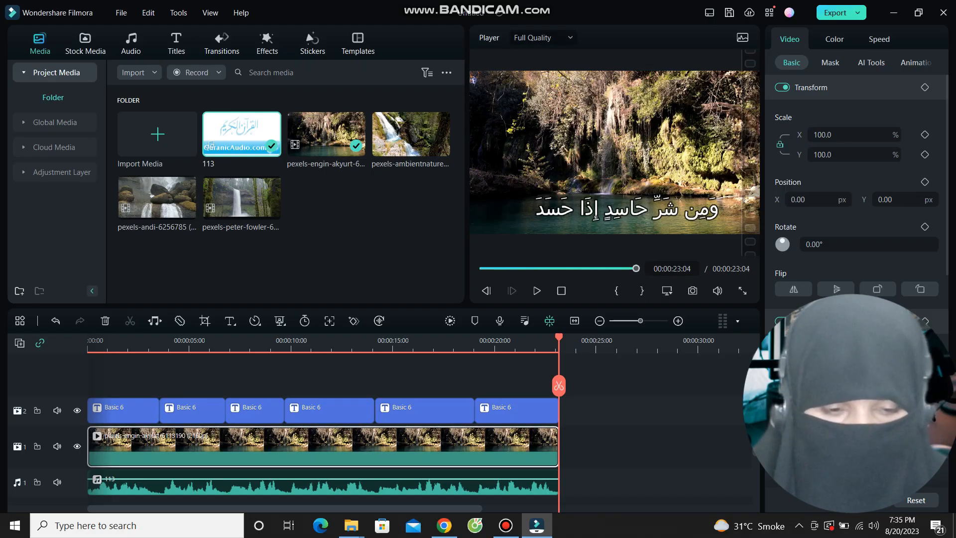
Export the project as an MP4 named 'sort falaq' with Auto Highlight switched off.
{"action": "left_click", "coordinate": [835, 13]}
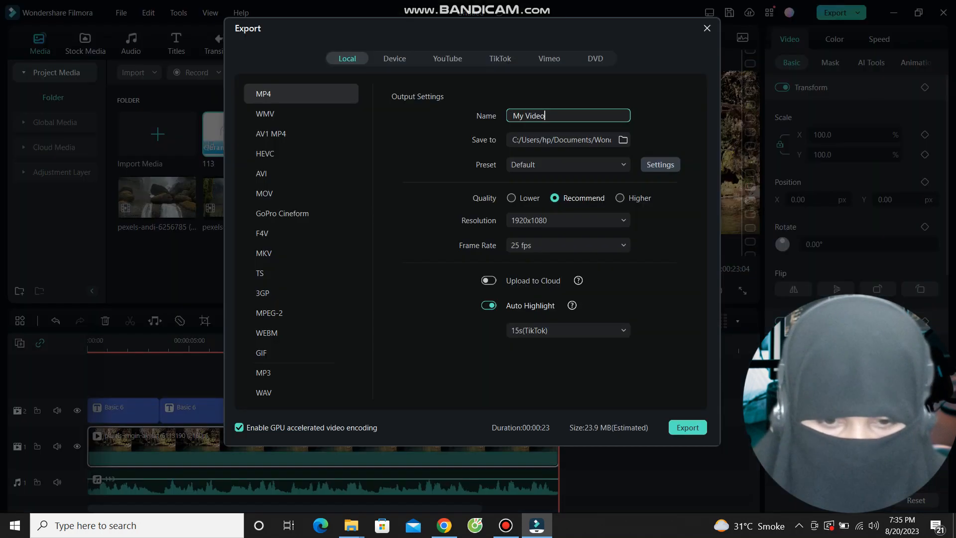
{"action": "key", "text": "BackSpace"}
{"action": "key", "text": "BackSpace"}
{"action": "key", "text": "BackSpace"}
{"action": "key", "text": "BackSpace"}
{"action": "key", "text": "BackSpace"}
{"action": "key", "text": "BackSpace"}
{"action": "key", "text": "BackSpace"}
{"action": "key", "text": "BackSpace"}
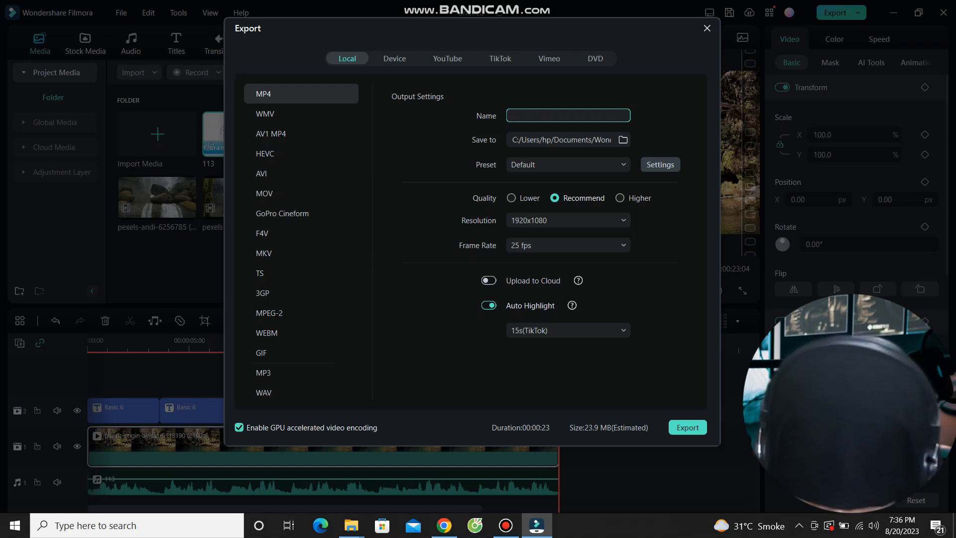
{"action": "type", "text": "sort falaq"}
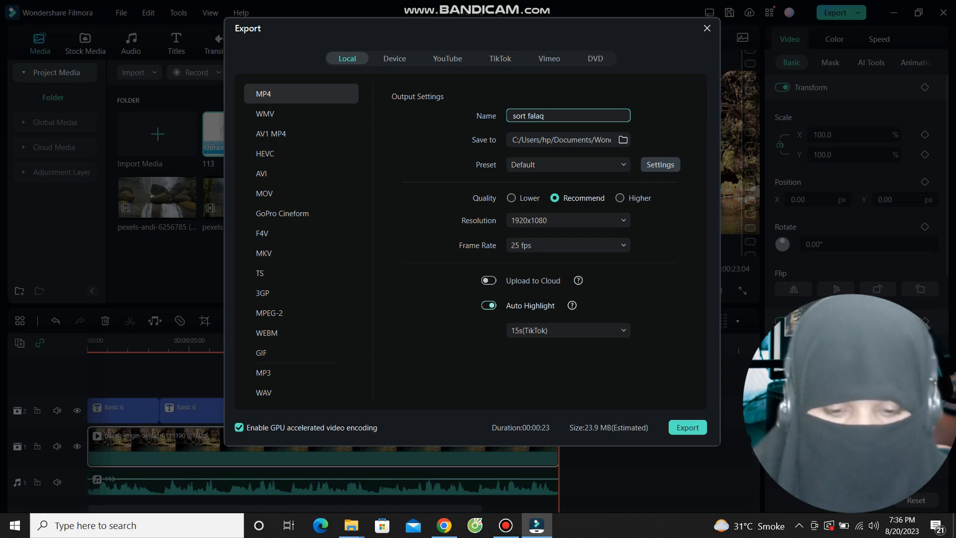
{"action": "left_click", "coordinate": [489, 305]}
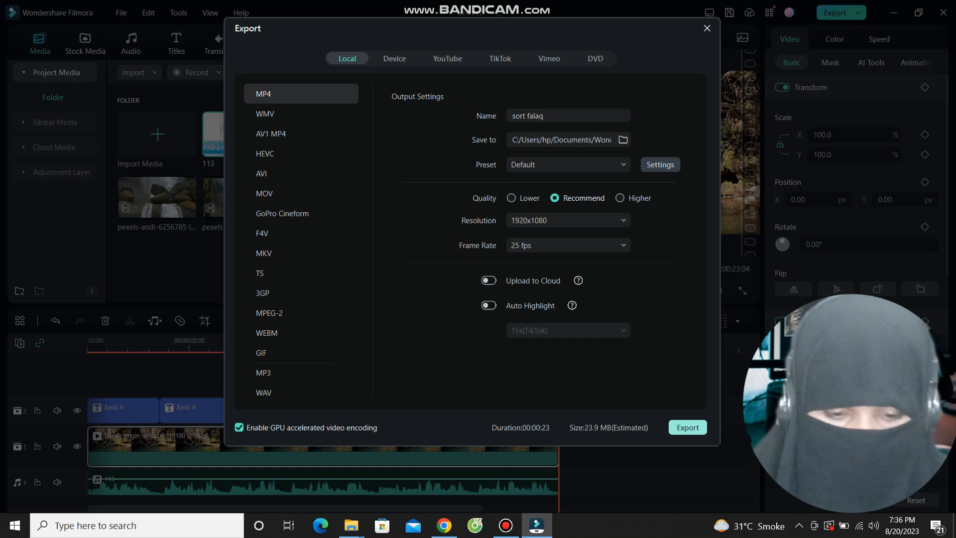
{"action": "left_click", "coordinate": [688, 428]}
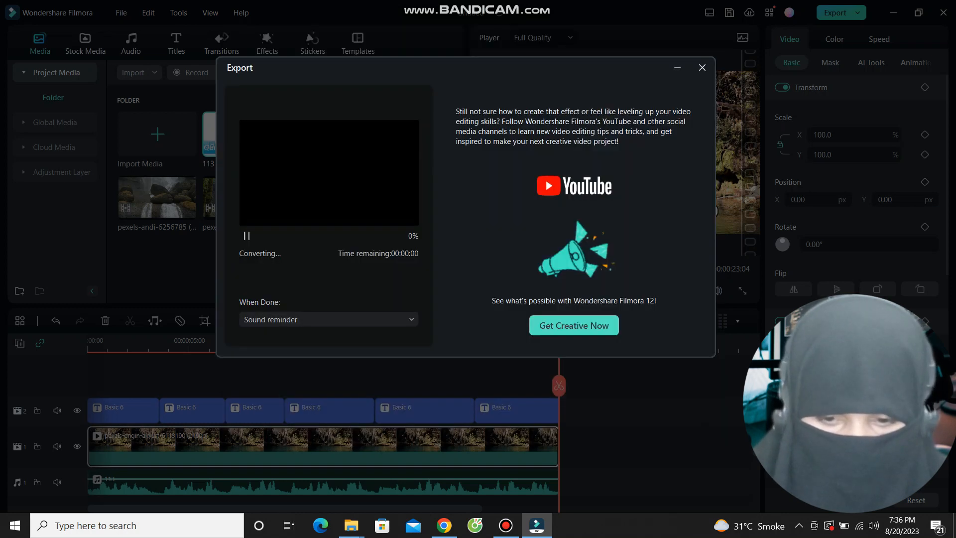